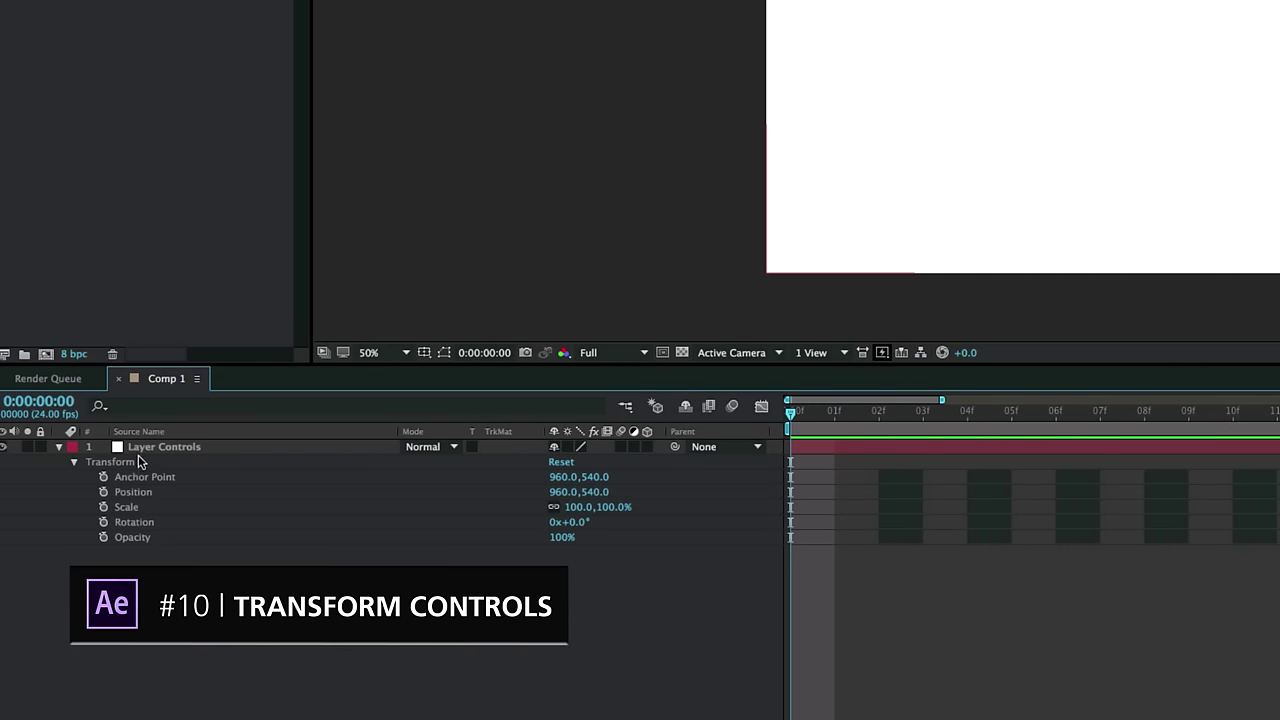
On Layer Controls, solo Scale, Position, Rotation, Opacity, then Anchor Point plus Rotation and Scale
{"action": "left_click", "coordinate": [60, 447]}
{"action": "left_click", "coordinate": [164, 448]}
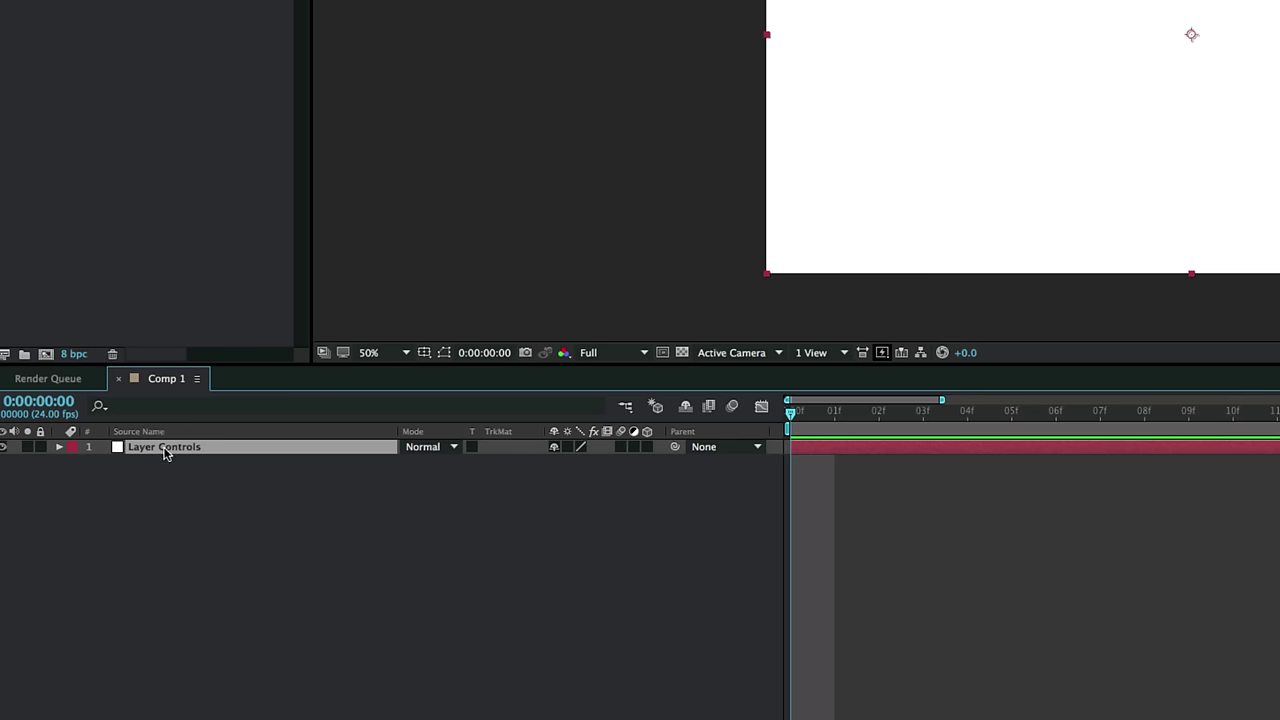
{"action": "key", "text": "s"}
{"action": "key", "text": "p"}
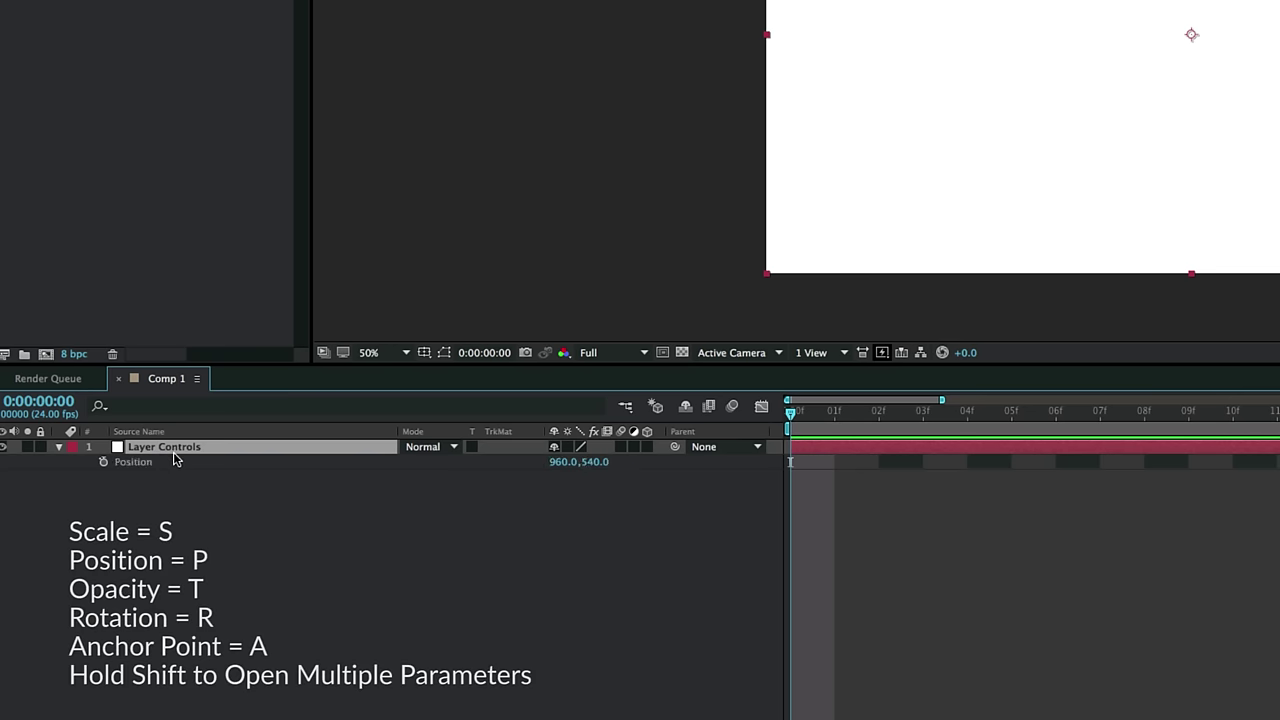
{"action": "key", "text": "r"}
{"action": "key", "text": "t"}
{"action": "key", "text": "a"}
{"action": "key", "text": "shift+r"}
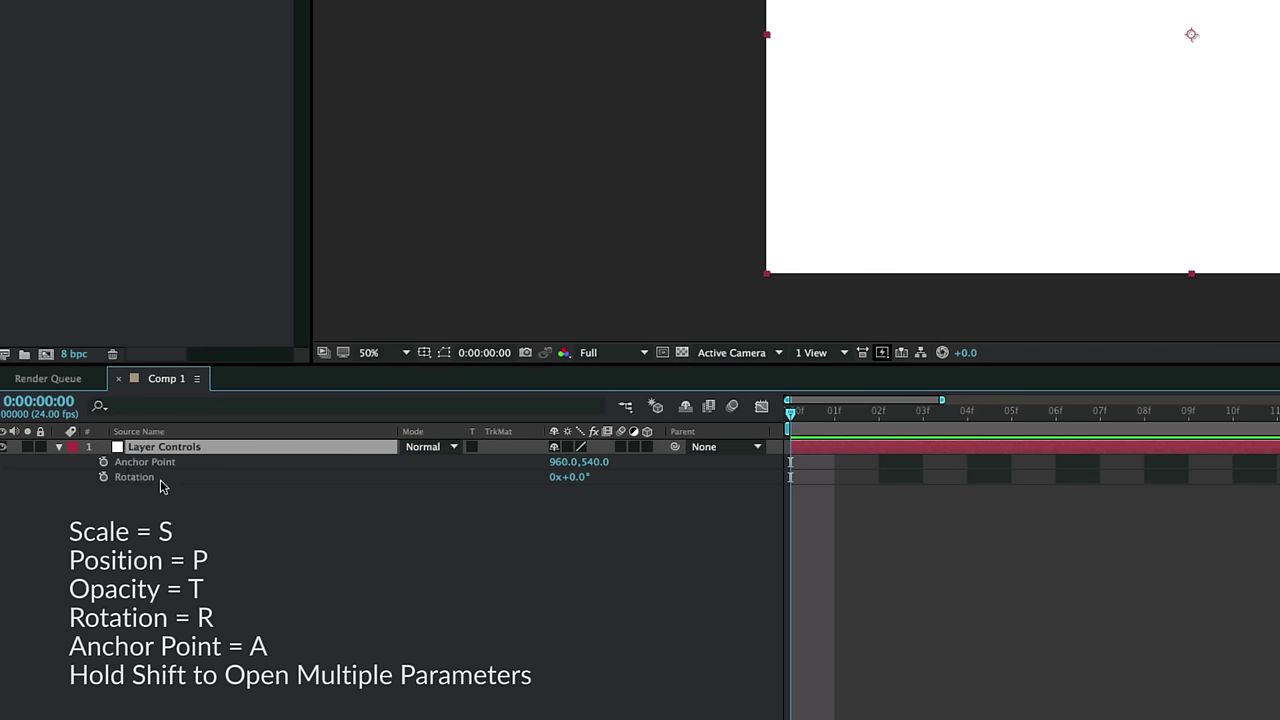
{"action": "key", "text": "shift+s"}
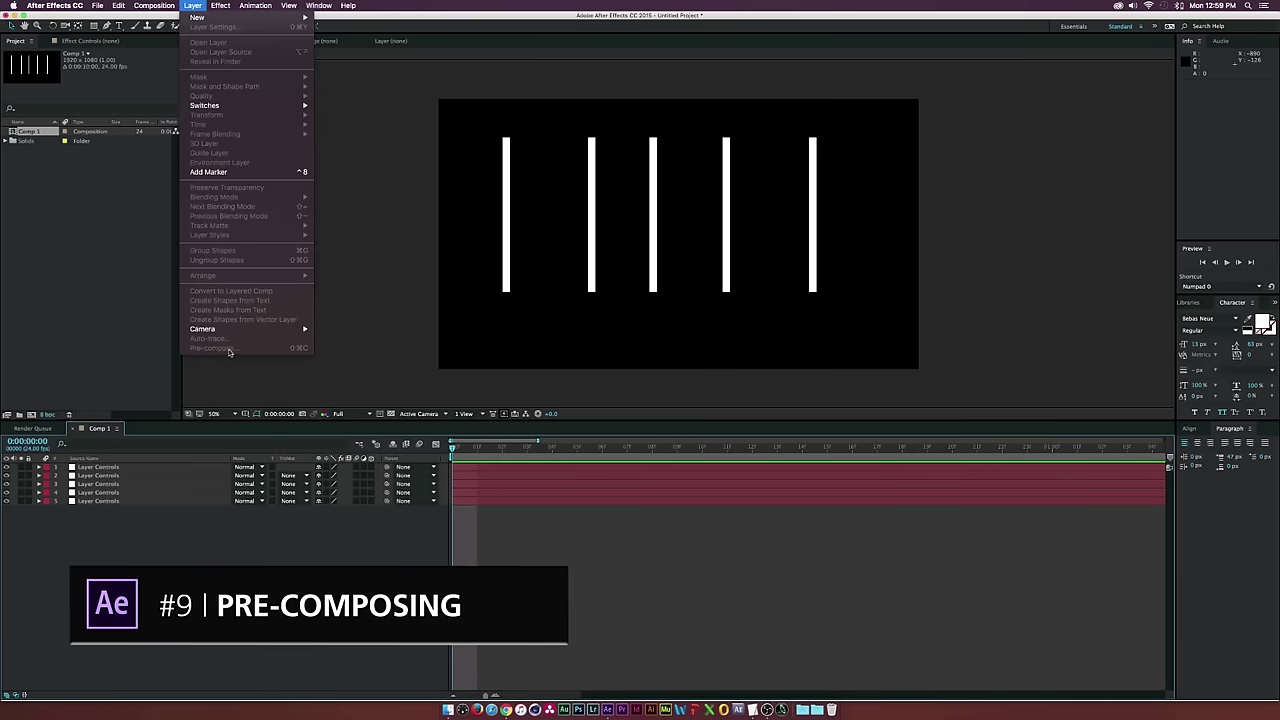
Pre-compose all five Layer Controls layers into Pre-comp 1 with Cmd+Shift+C
{"action": "left_click", "coordinate": [67, 527]}
{"action": "left_click_drag", "start_coordinate": [144, 522], "coordinate": [144, 465]}
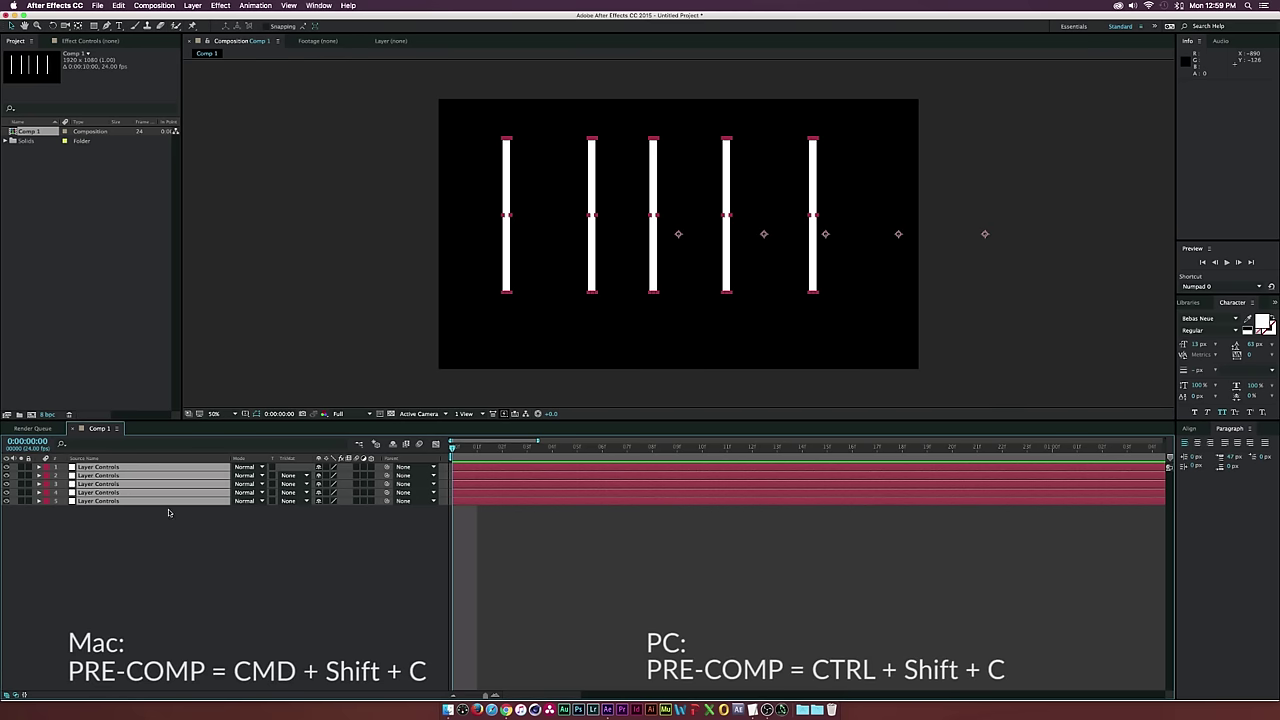
{"action": "key", "text": "super+shift+c"}
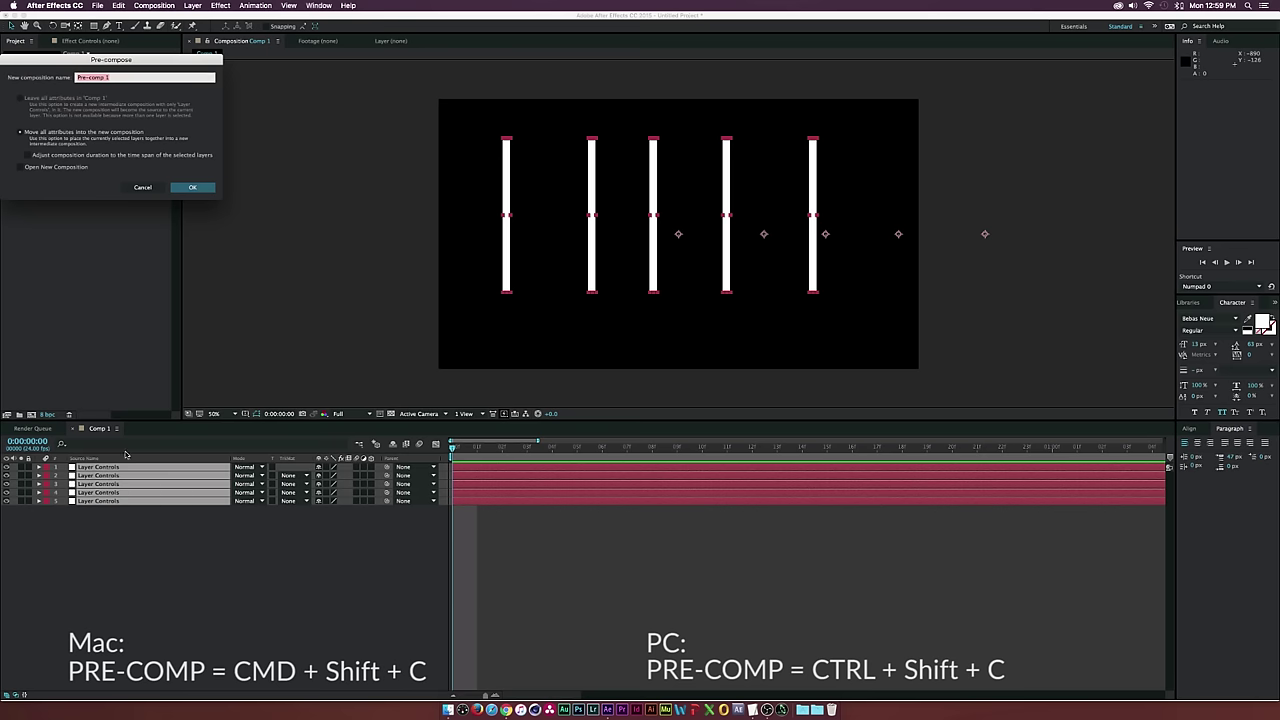
{"action": "left_click", "coordinate": [193, 187]}
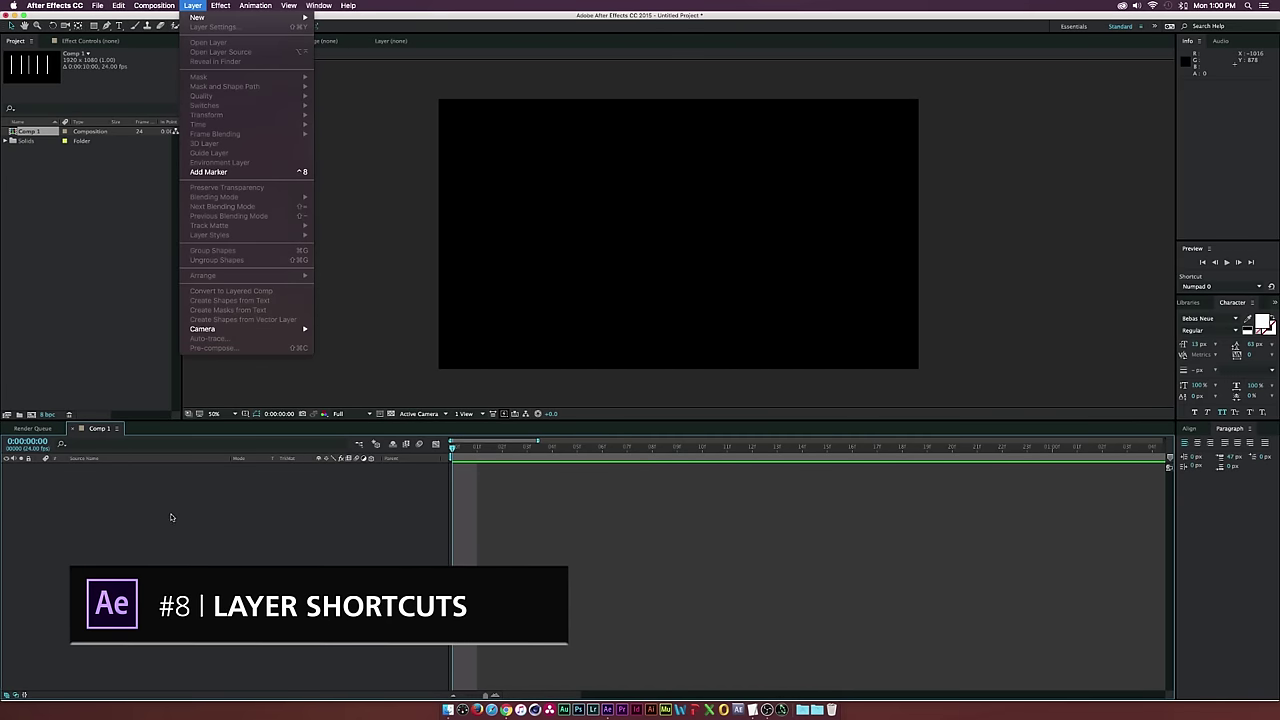
Add a full-frame white solid, White Solid 1, to Comp 1
{"action": "left_click", "coordinate": [172, 518]}
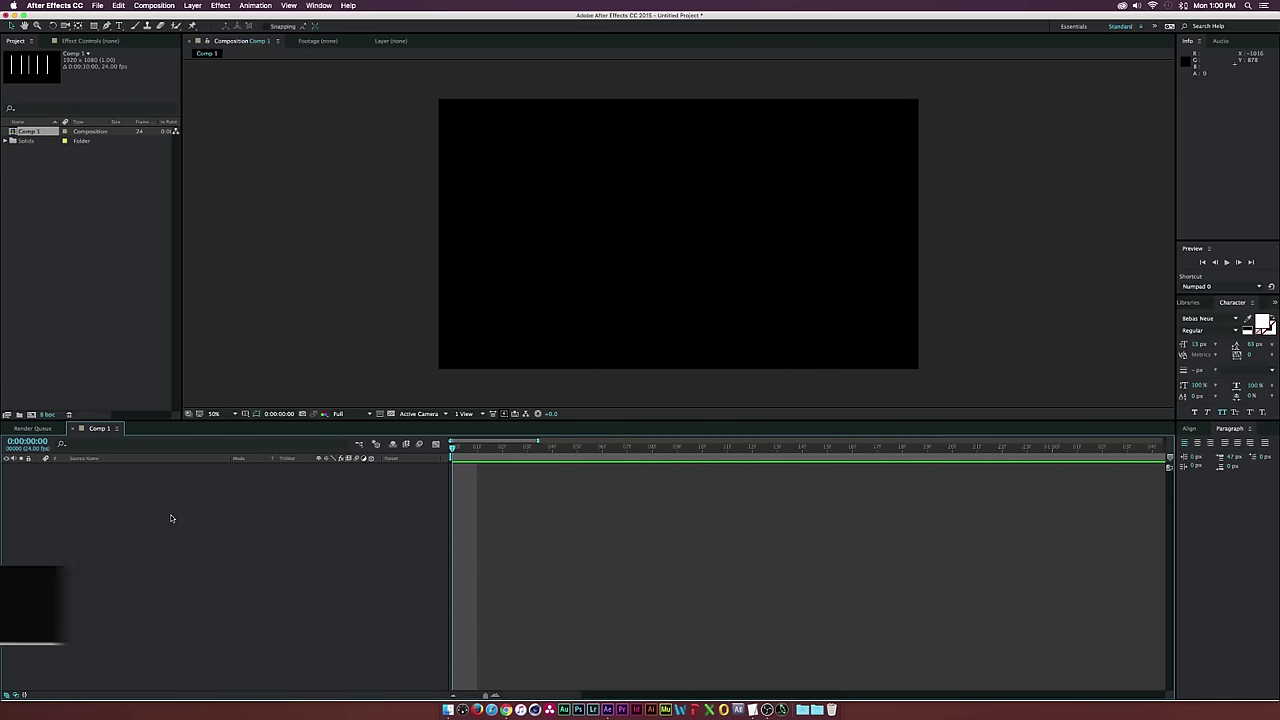
{"action": "key", "text": "super+y"}
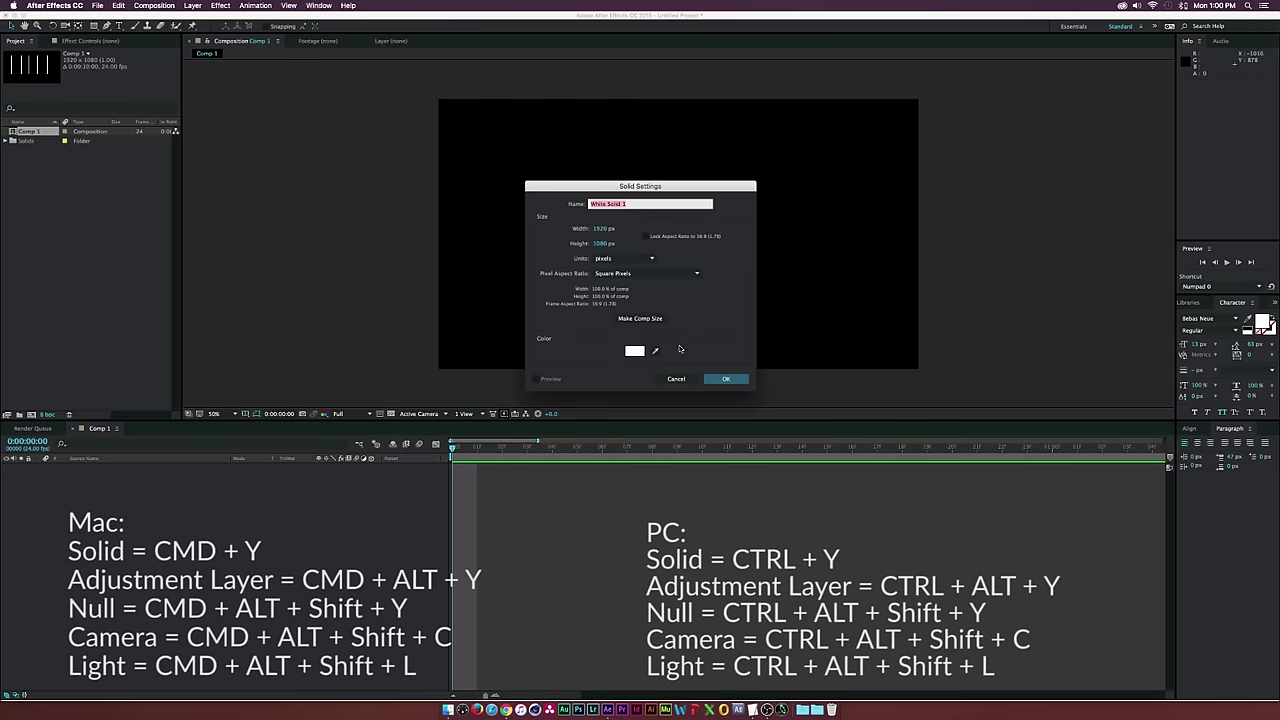
{"action": "left_click", "coordinate": [726, 379]}
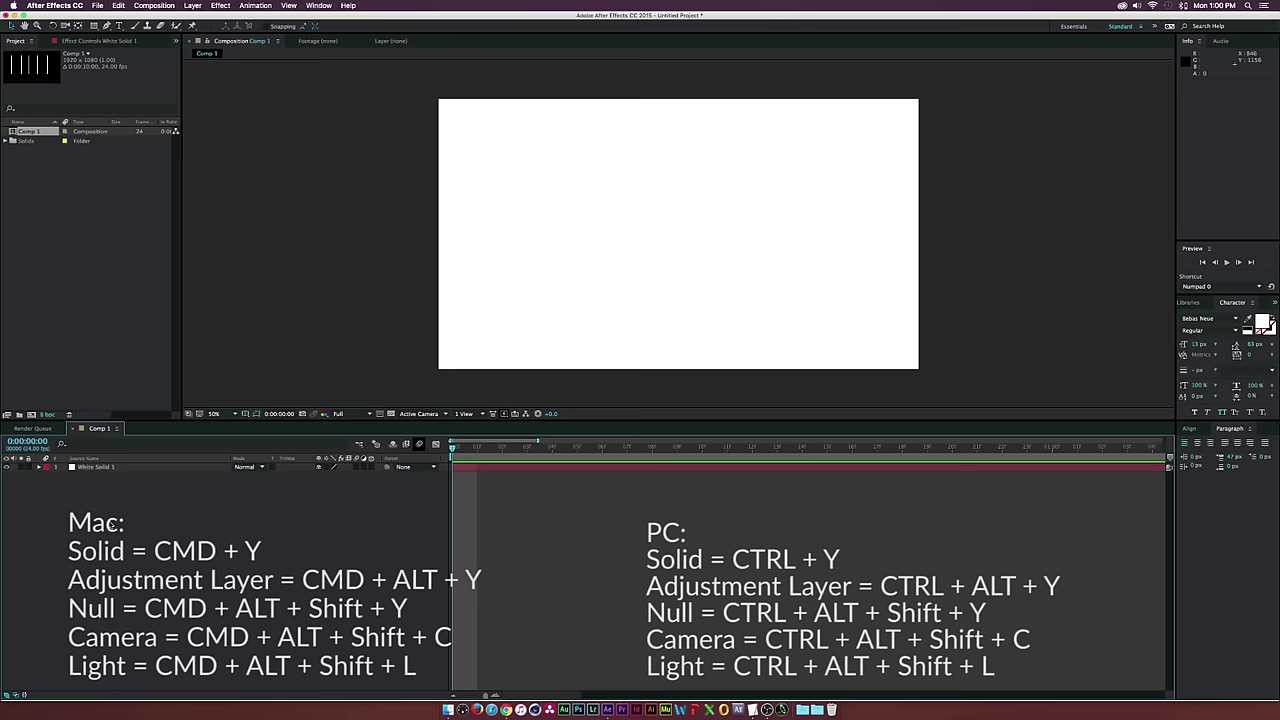
Add Adjustment Layer 2 and Null 1 to the composition
{"action": "key", "text": "super+alt+y"}
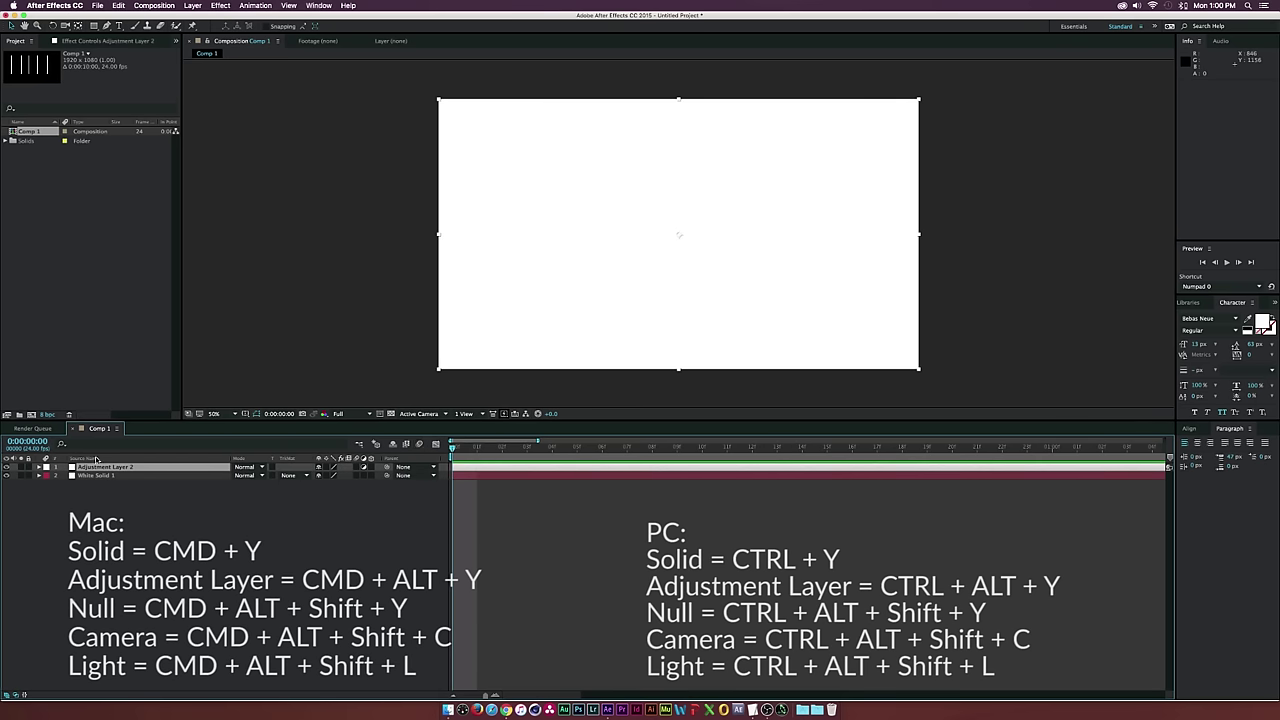
{"action": "left_click", "coordinate": [137, 566]}
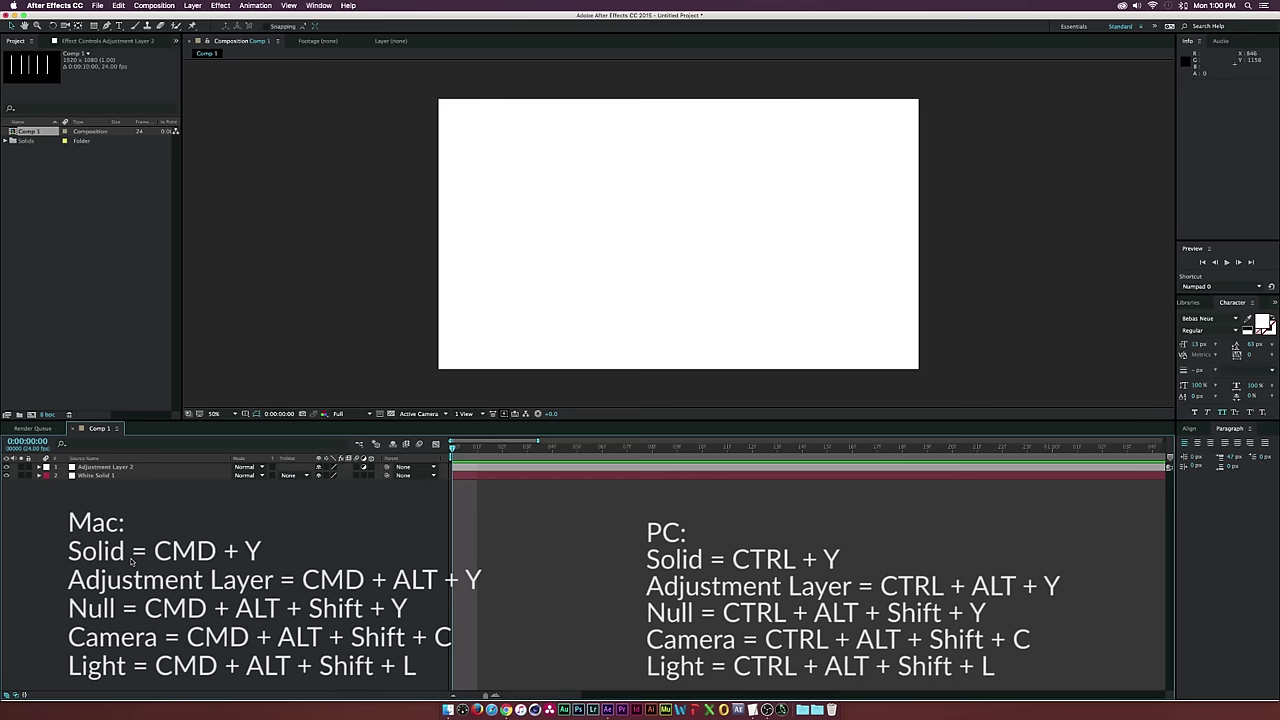
{"action": "key", "text": "super+alt+shift+y"}
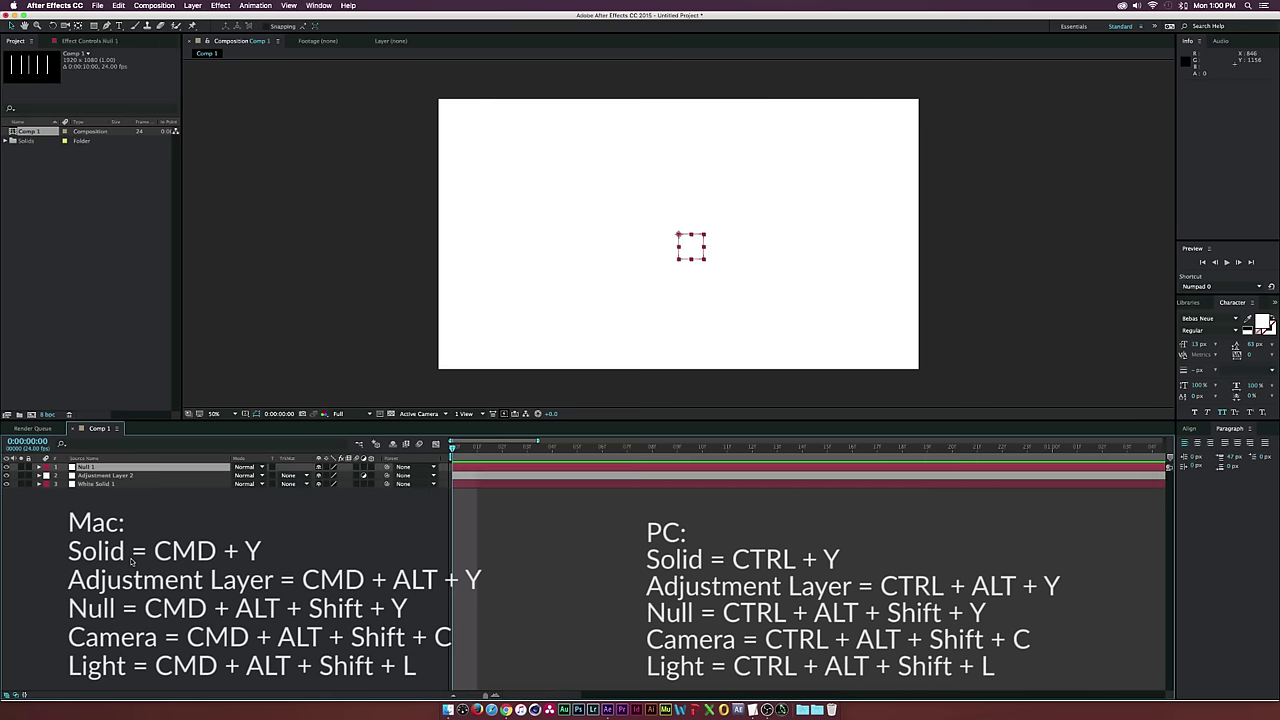
{"action": "left_click", "coordinate": [154, 551]}
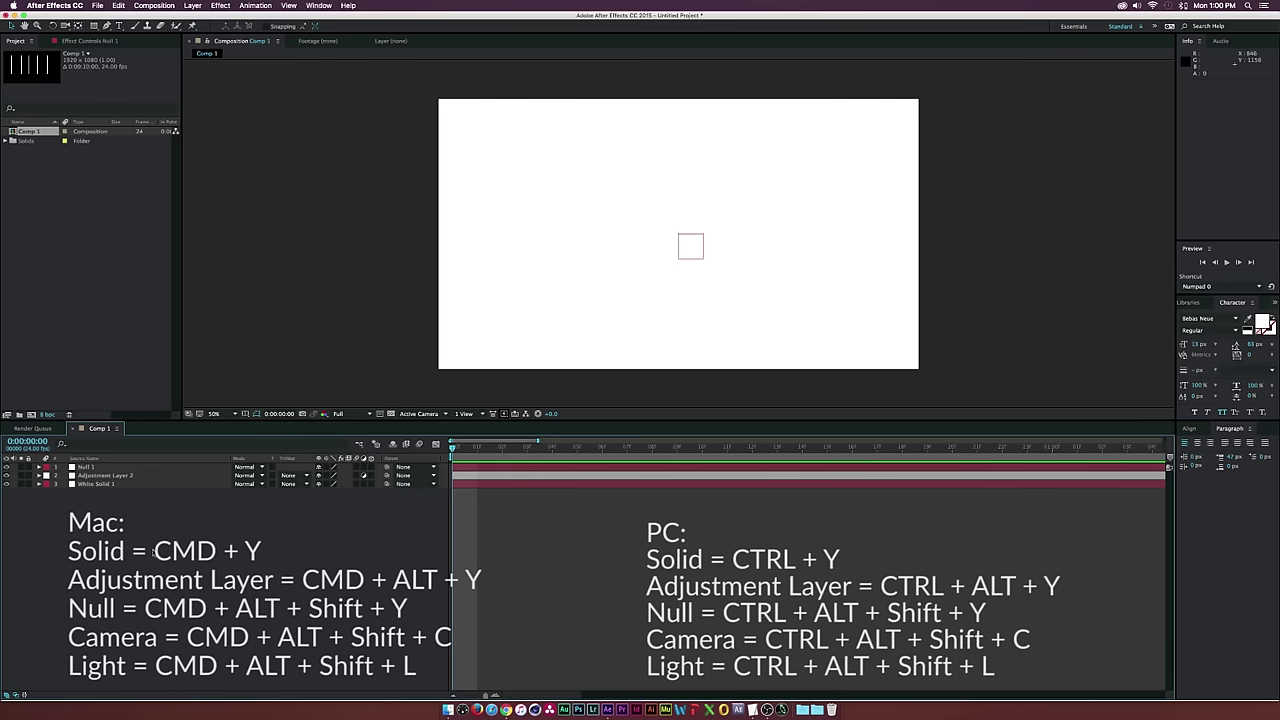
Add Camera 1 to Comp 1, accepting the 2D layers warning
{"action": "key", "text": "super+alt+shift+c"}
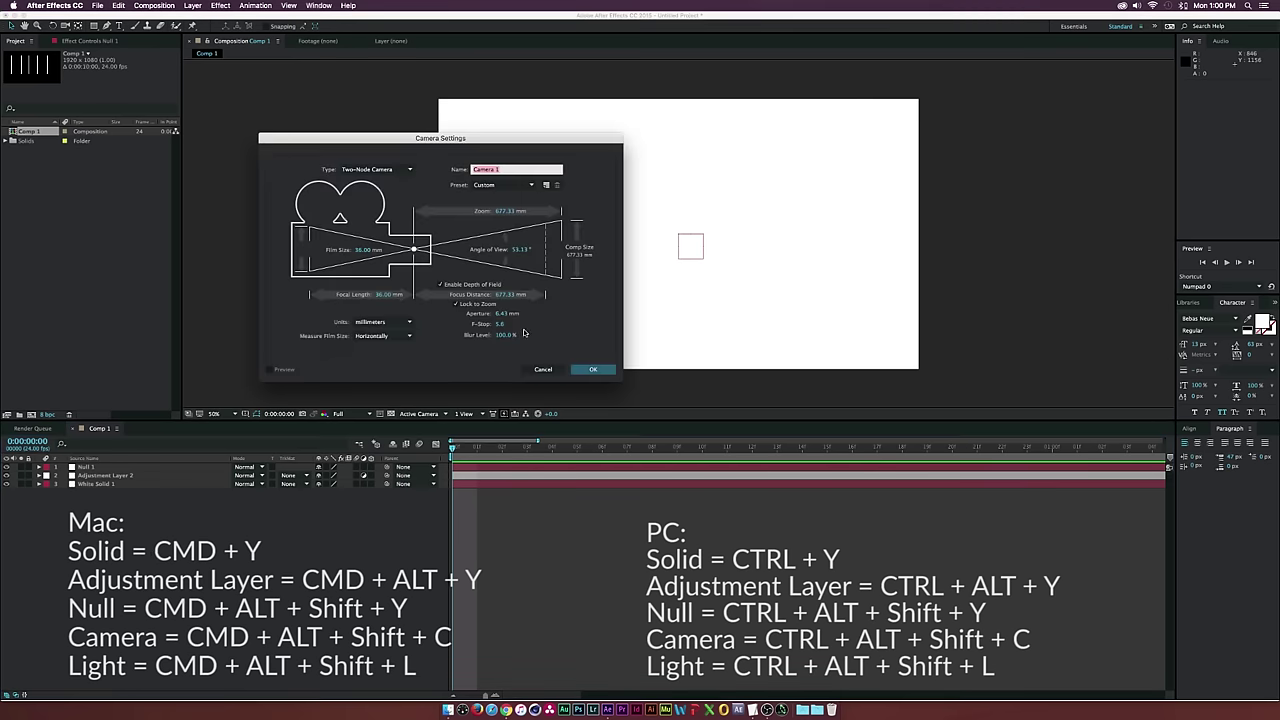
{"action": "left_click", "coordinate": [593, 369]}
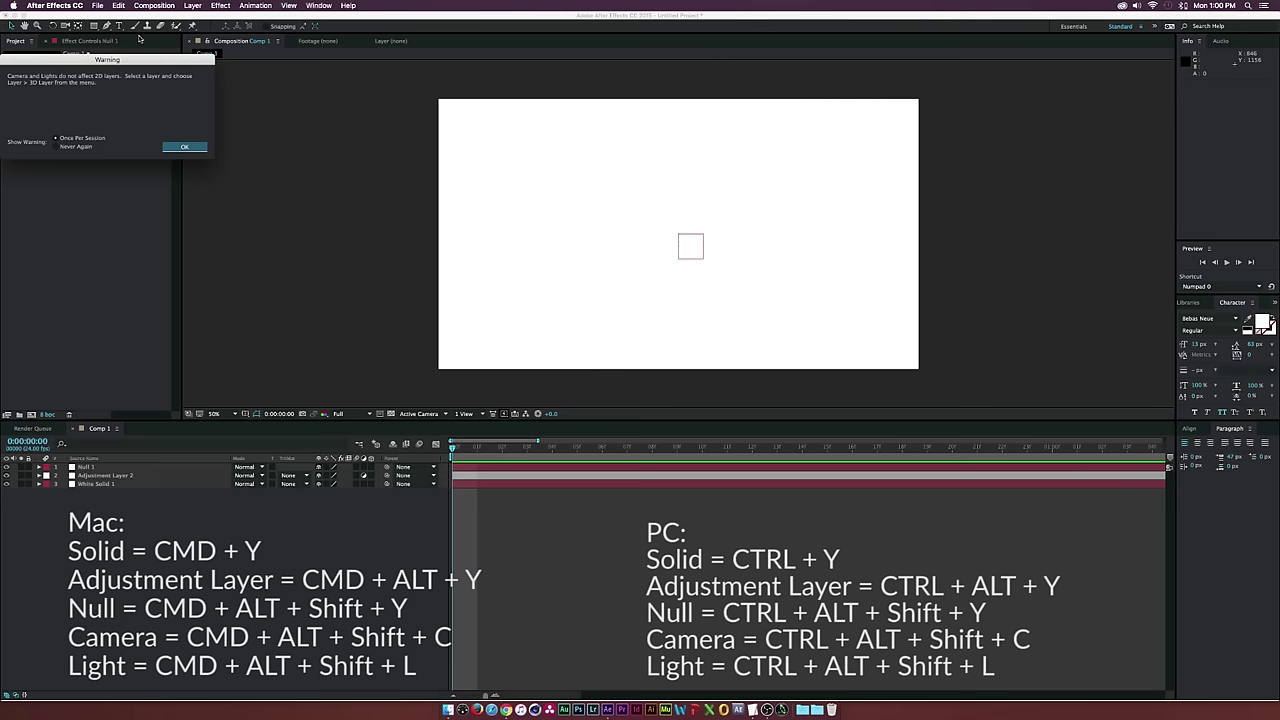
{"action": "left_click", "coordinate": [184, 147]}
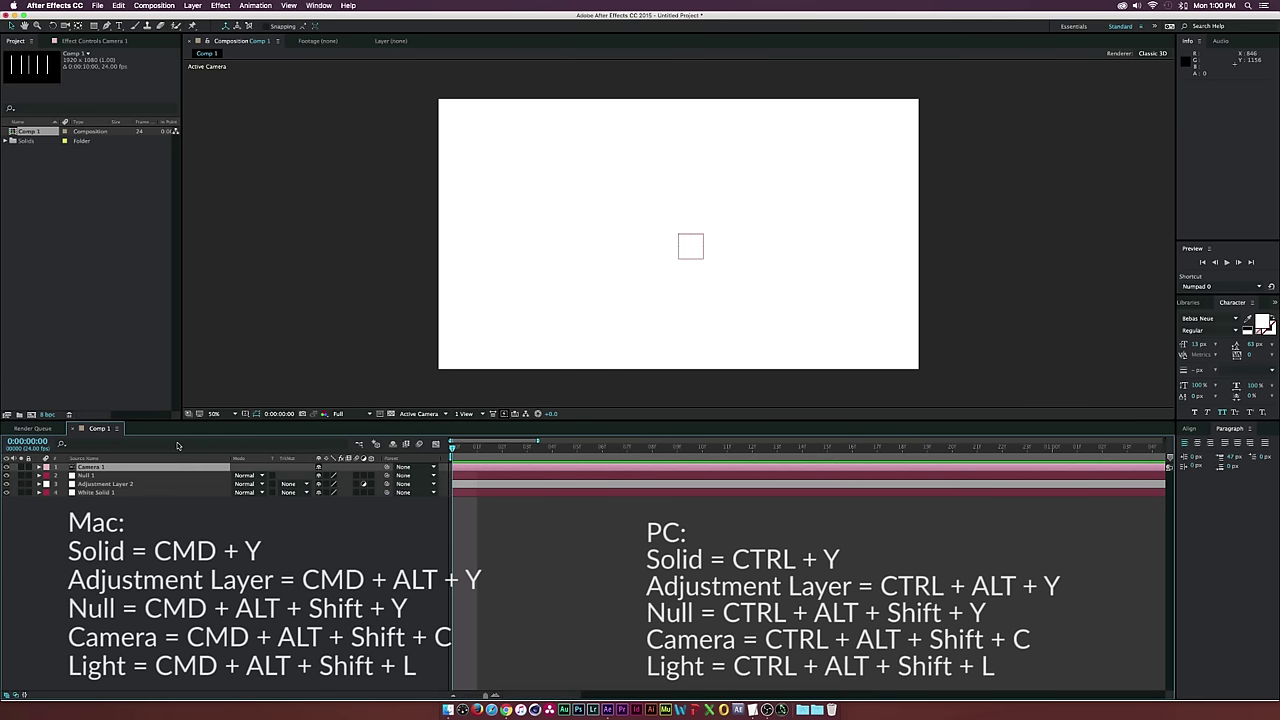
Add a point light, Light 1, and select all layers in Comp 1
{"action": "key", "text": "super+alt+shift+l"}
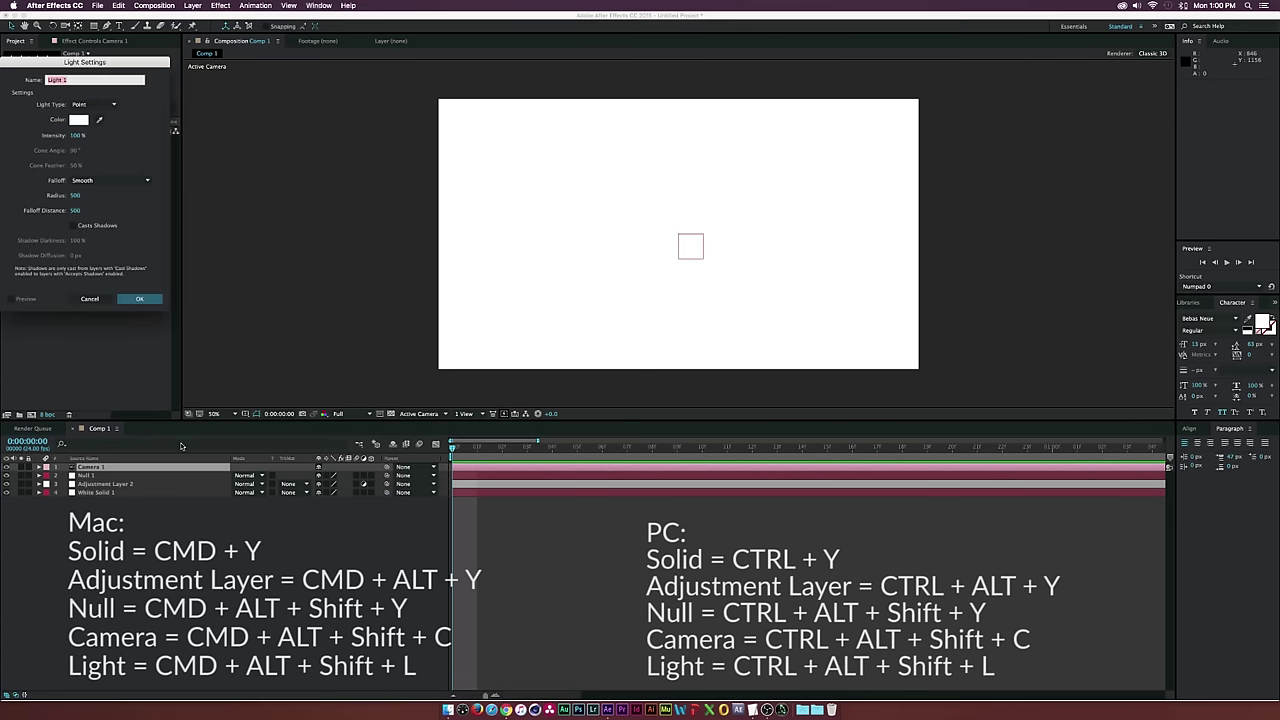
{"action": "left_click", "coordinate": [143, 298]}
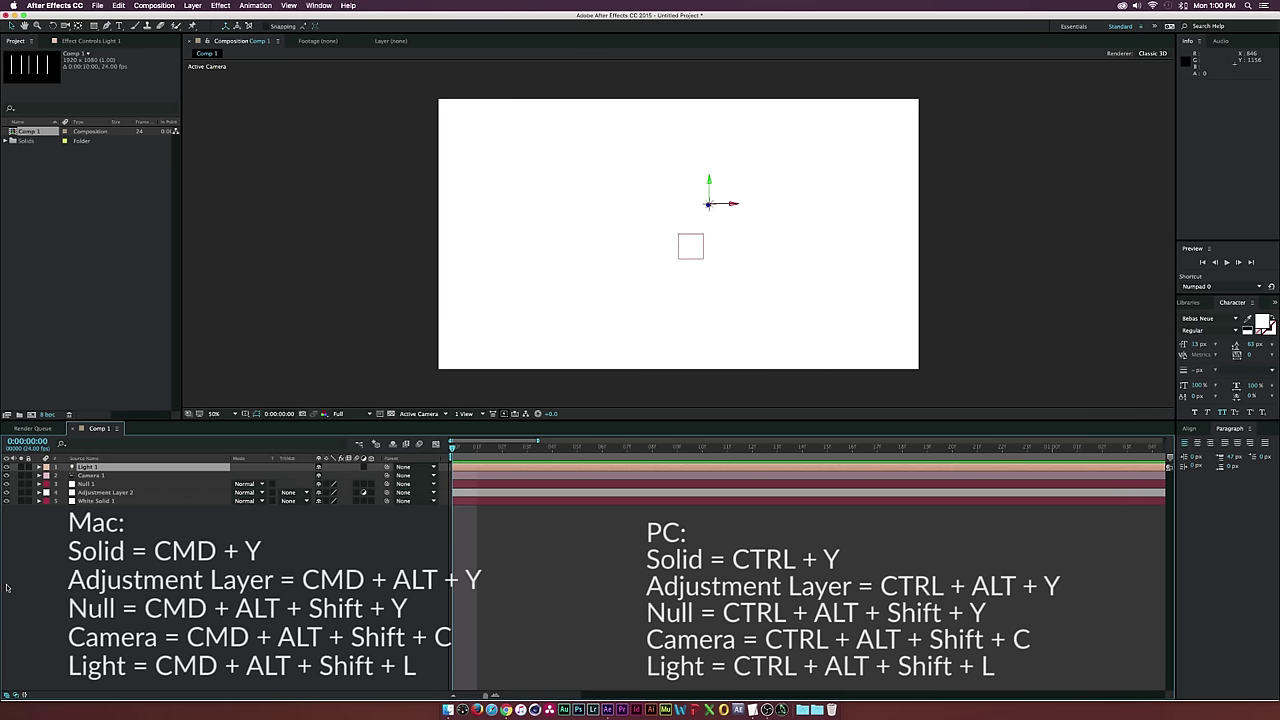
{"action": "left_click", "coordinate": [193, 5]}
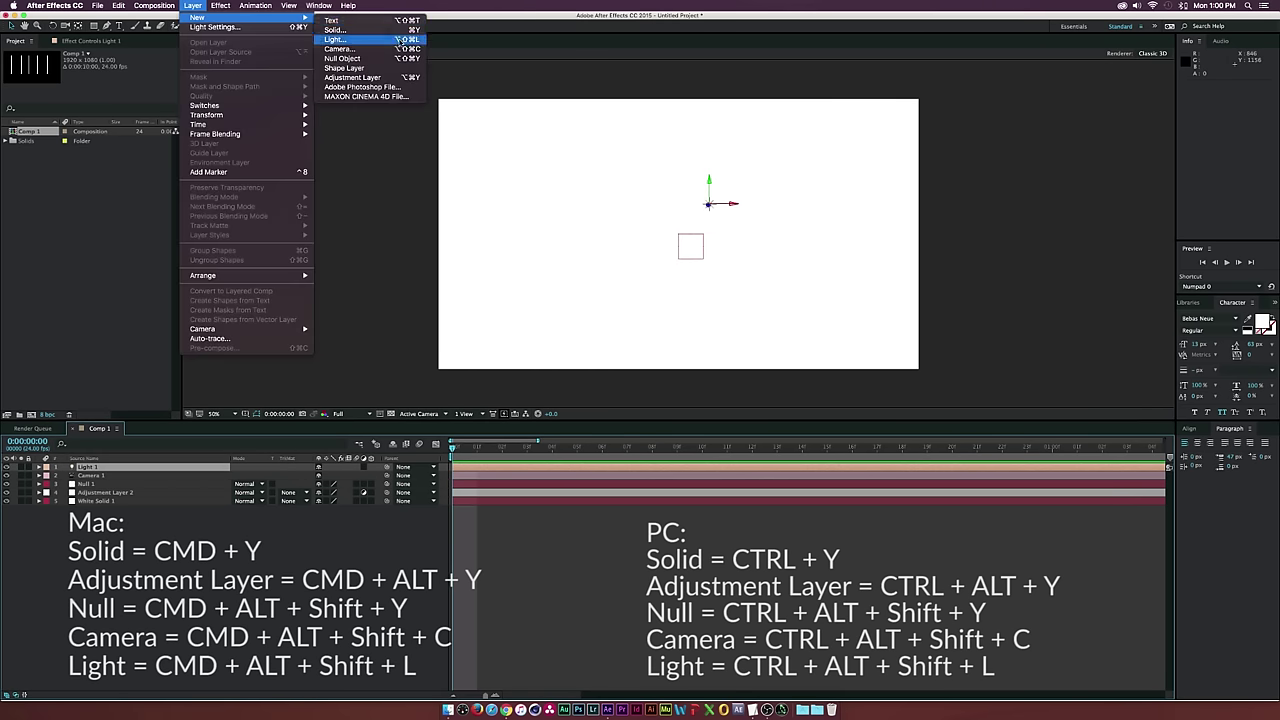
{"action": "left_click", "coordinate": [35, 636]}
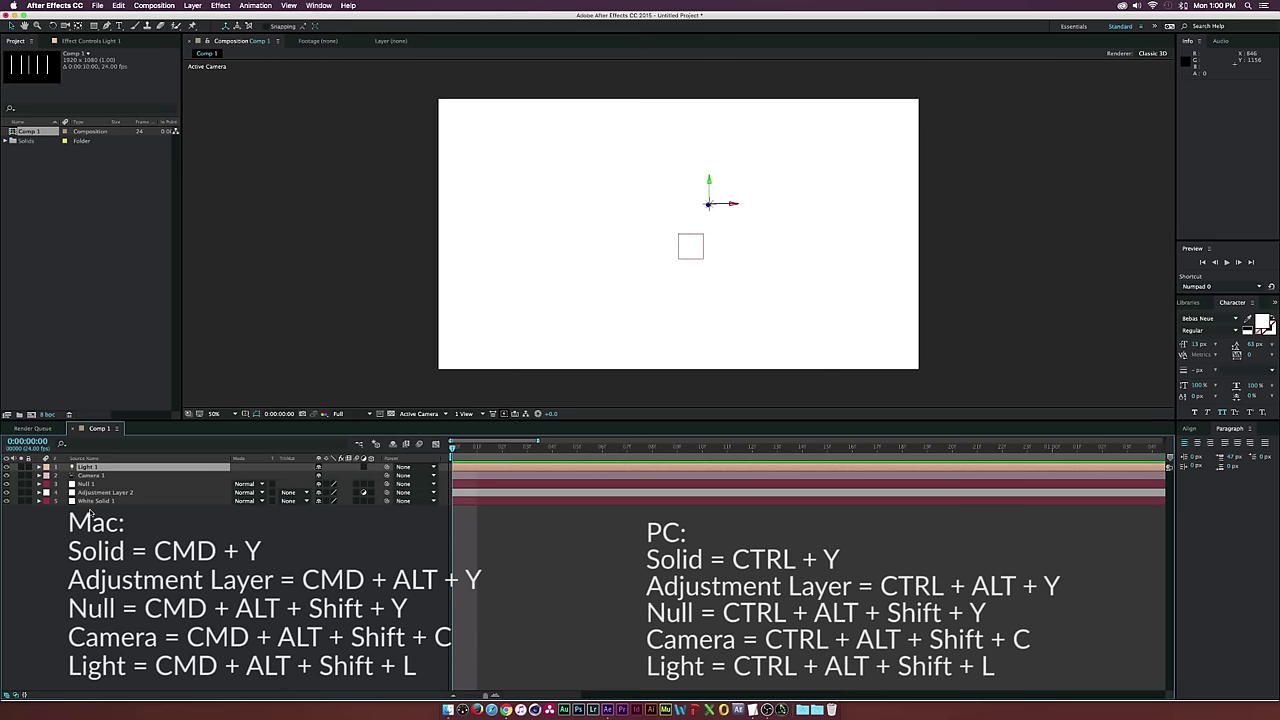
{"action": "key", "text": "super+a"}
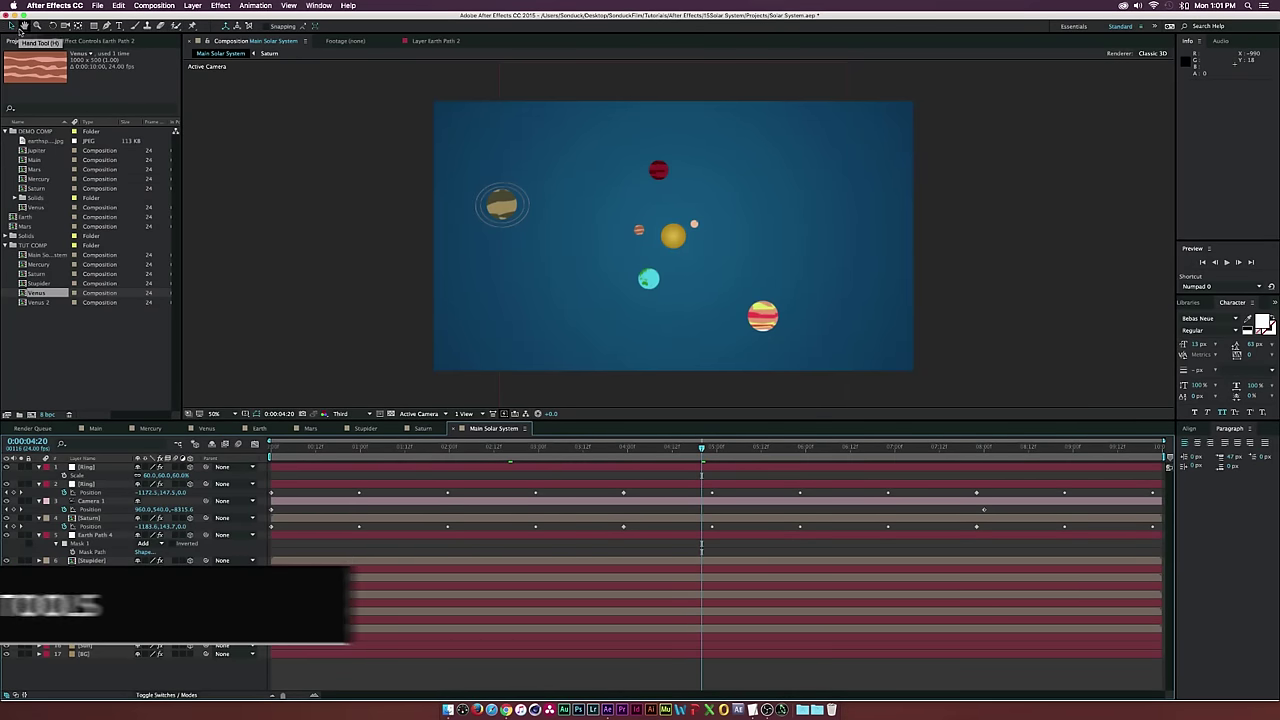
Zoom and pan the viewer to frame the sun, Earth and ringed Saturn at 100%
{"action": "scroll", "coordinate": [616, 256], "scroll_direction": "up", "scroll_amount": 7}
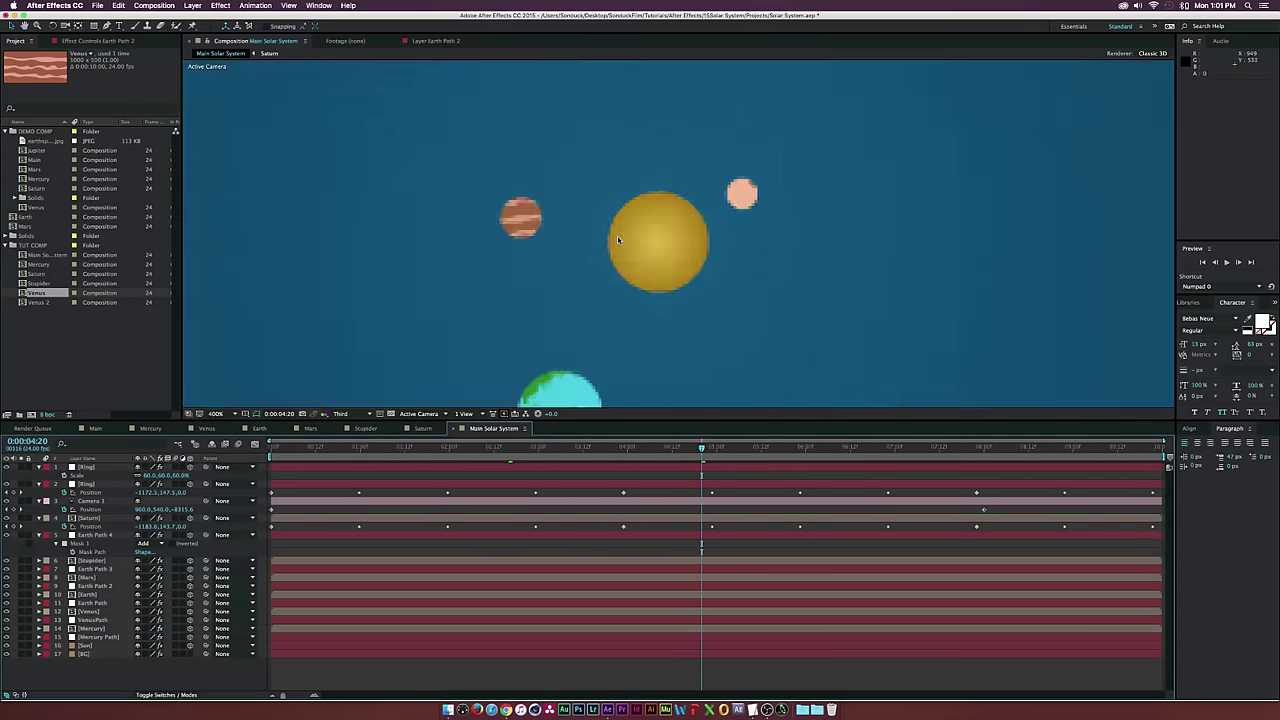
{"action": "scroll", "coordinate": [616, 256], "scroll_direction": "down", "scroll_amount": 3}
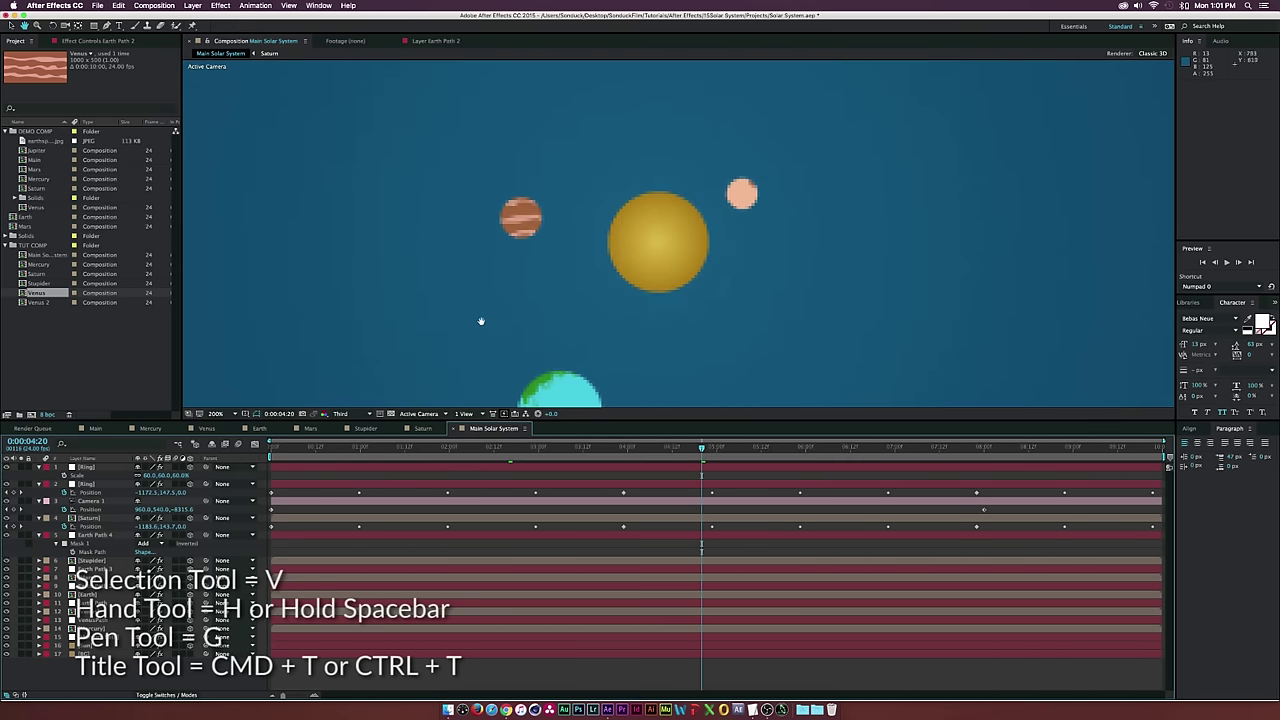
{"action": "mouse_move", "coordinate": [480, 320]}
{"action": "left_mouse_down"}
{"action": "mouse_move", "coordinate": [628, 187]}
{"action": "mouse_move", "coordinate": [634, 166]}
{"action": "mouse_move", "coordinate": [359, 380]}
{"action": "mouse_move", "coordinate": [510, 197]}
{"action": "mouse_move", "coordinate": [797, 380]}
{"action": "left_mouse_up"}
{"action": "left_click_drag", "start_coordinate": [580, 126], "coordinate": [643, 109]}
{"action": "mouse_move", "coordinate": [266, 326]}
{"action": "left_mouse_down"}
{"action": "mouse_move", "coordinate": [417, 240]}
{"action": "mouse_move", "coordinate": [514, 142]}
{"action": "left_mouse_up"}
{"action": "key", "text": "v"}
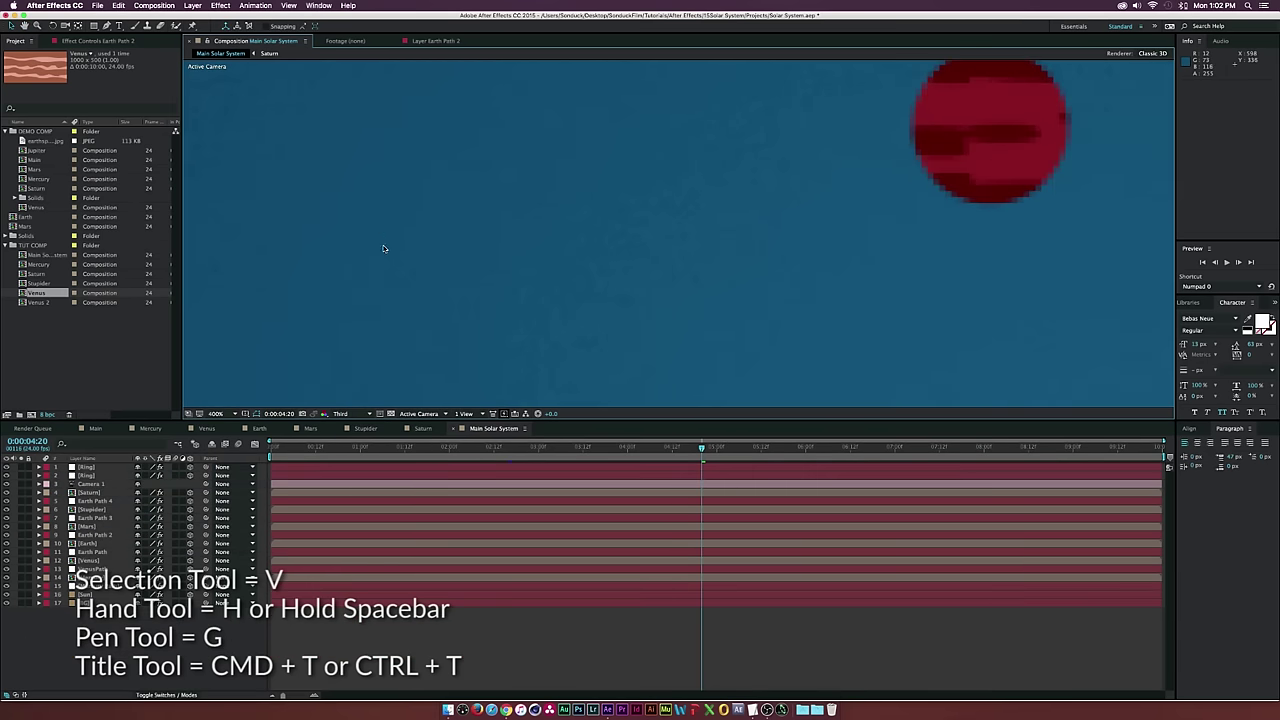
{"action": "key", "text": "comma"}
{"action": "key", "text": "comma"}
{"action": "key", "text": "comma"}
{"action": "key", "text": "comma"}
{"action": "key", "text": "comma"}
{"action": "key", "text": "slash"}
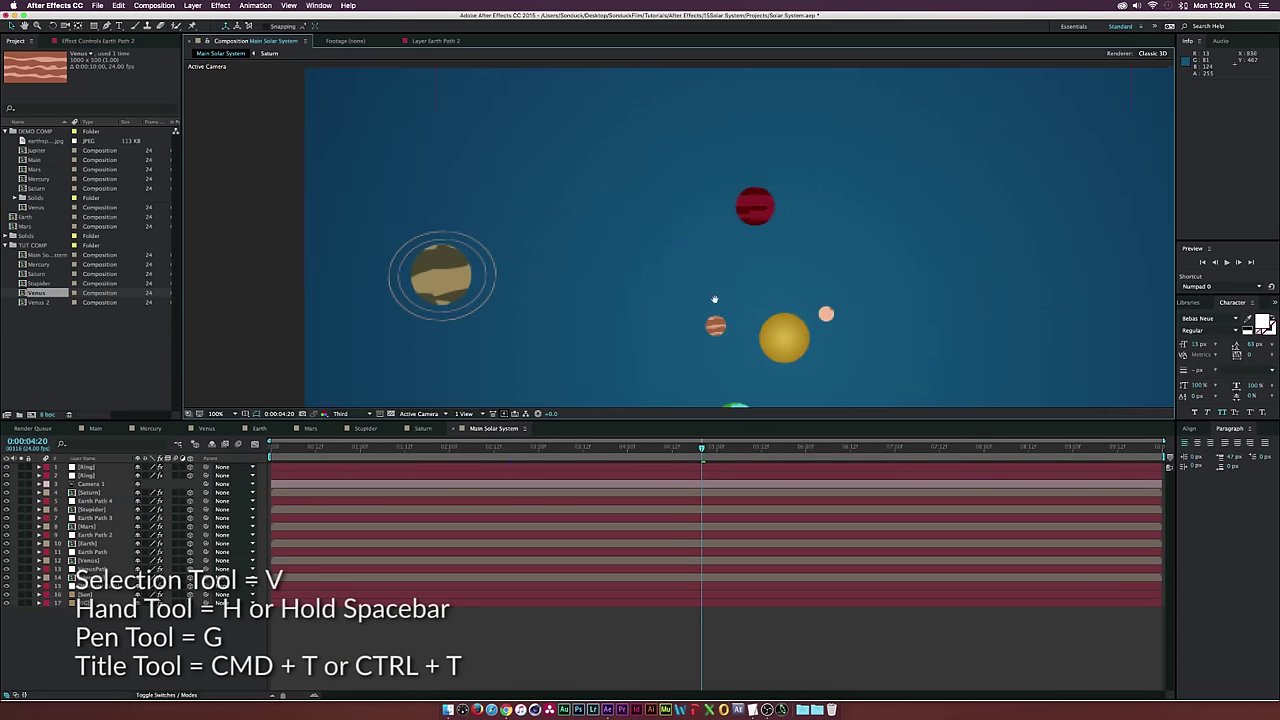
{"action": "left_click_drag", "start_coordinate": [714, 299], "coordinate": [604, 234]}
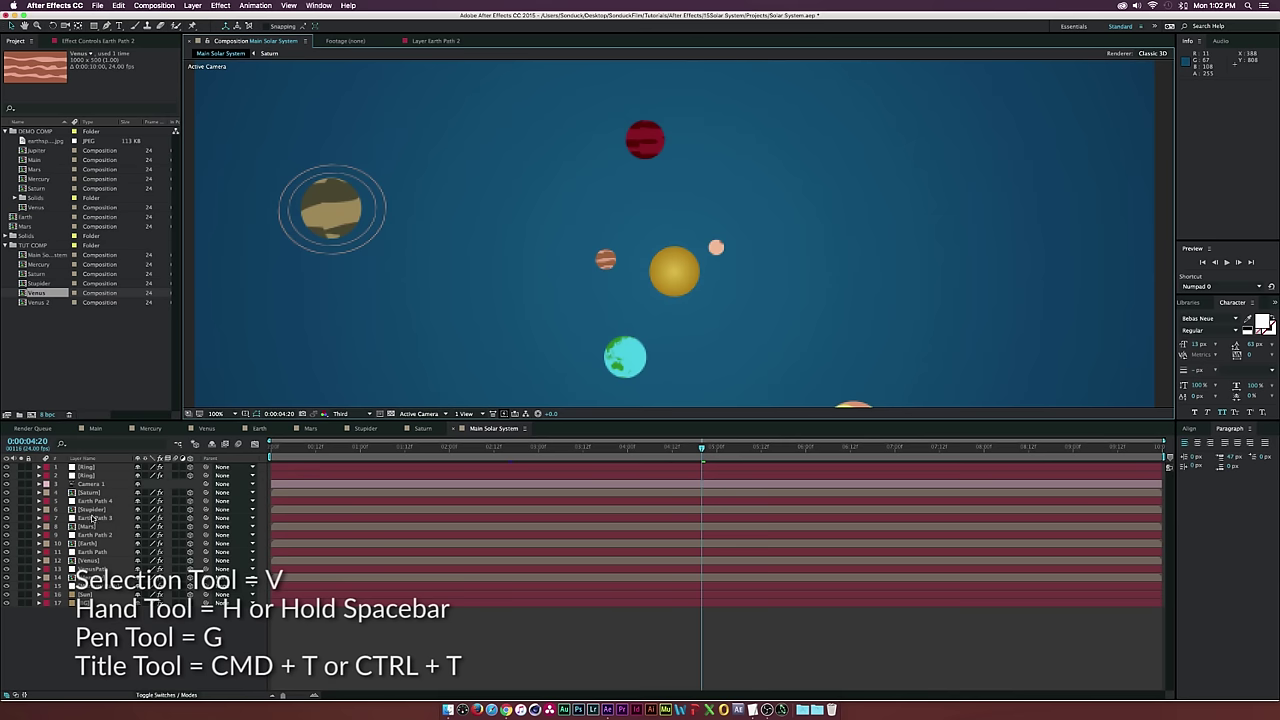
Draw a closed four-point Mask 2 on the Sun layer over its lower right edge
{"action": "left_click", "coordinate": [674, 272]}
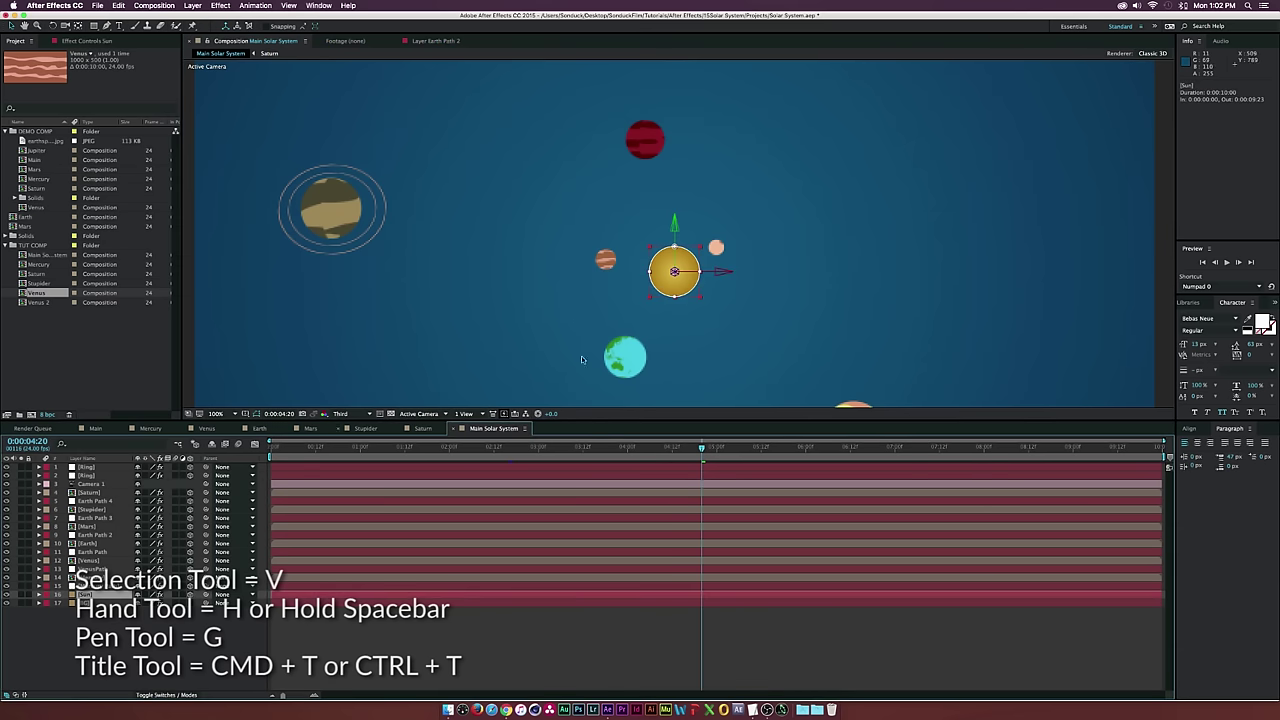
{"action": "key", "text": "g"}
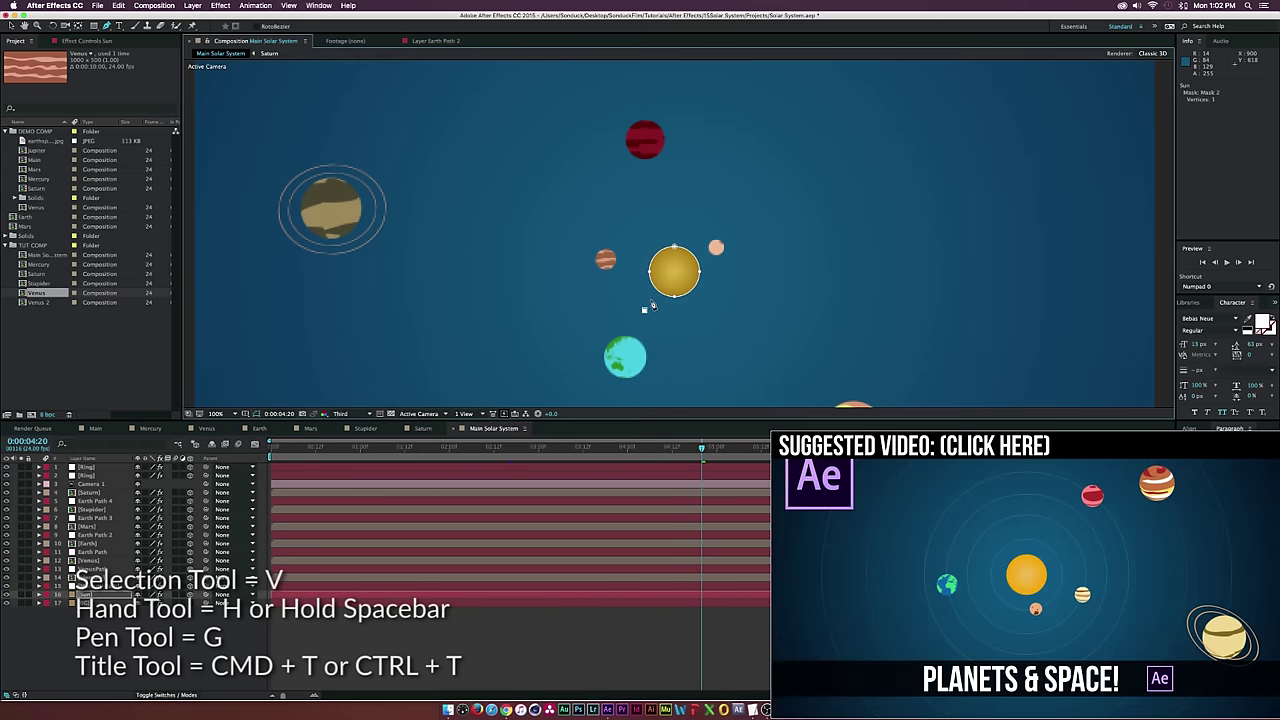
{"action": "left_click_drag", "start_coordinate": [644, 309], "coordinate": [667, 287]}
{"action": "left_click", "coordinate": [739, 274]}
{"action": "left_click", "coordinate": [731, 321]}
{"action": "left_click", "coordinate": [645, 311]}
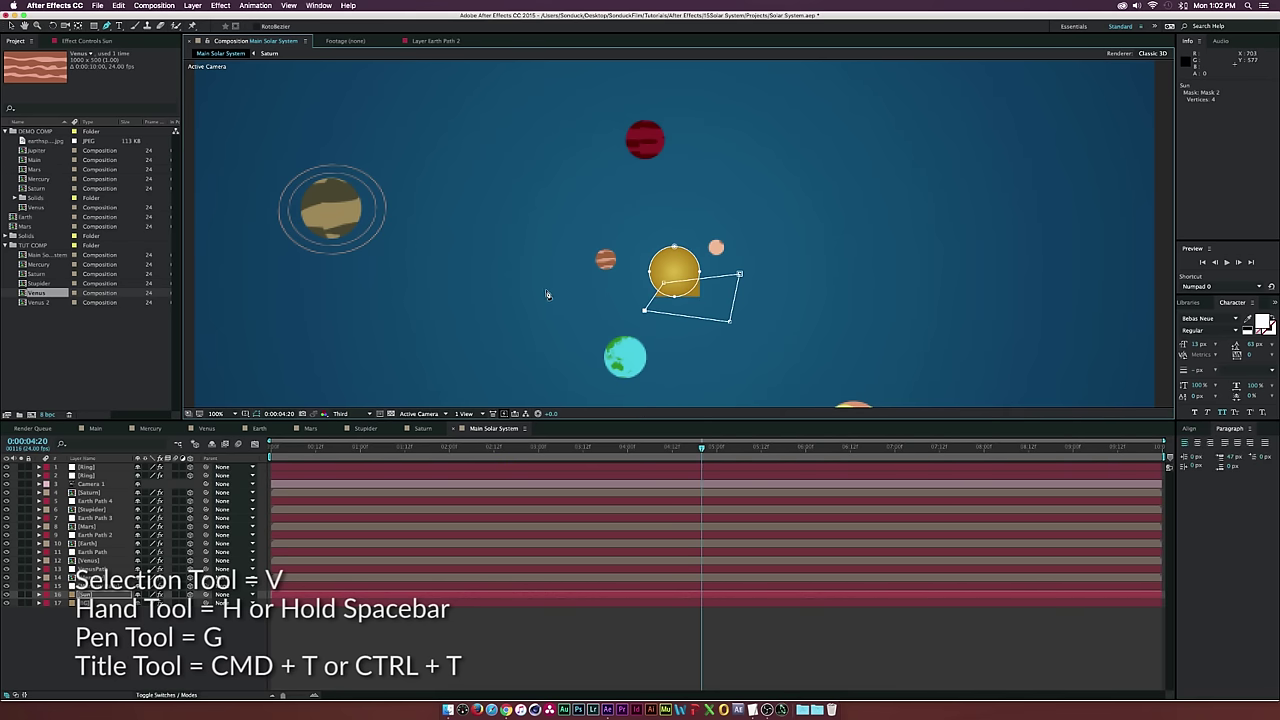
{"action": "key", "text": "v"}
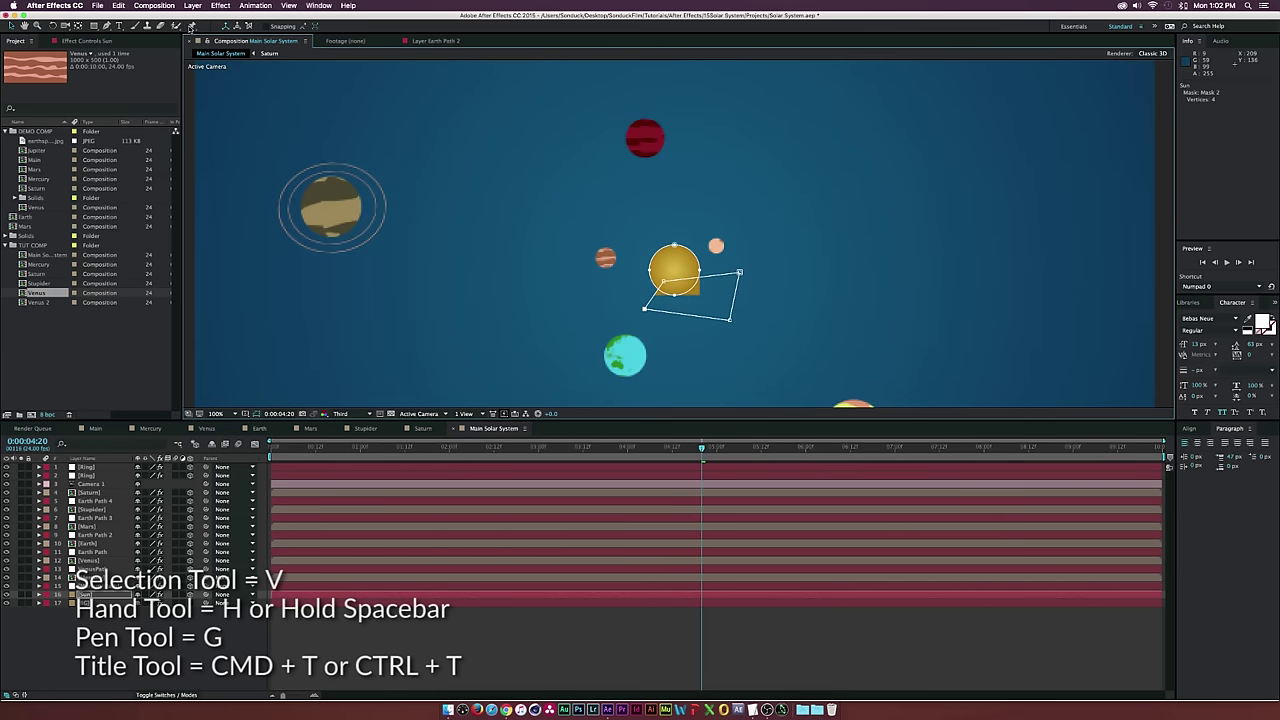
Create a text layer in the composition reading 'FEDR'
{"action": "key", "text": "super+t"}
{"action": "left_click", "coordinate": [508, 192]}
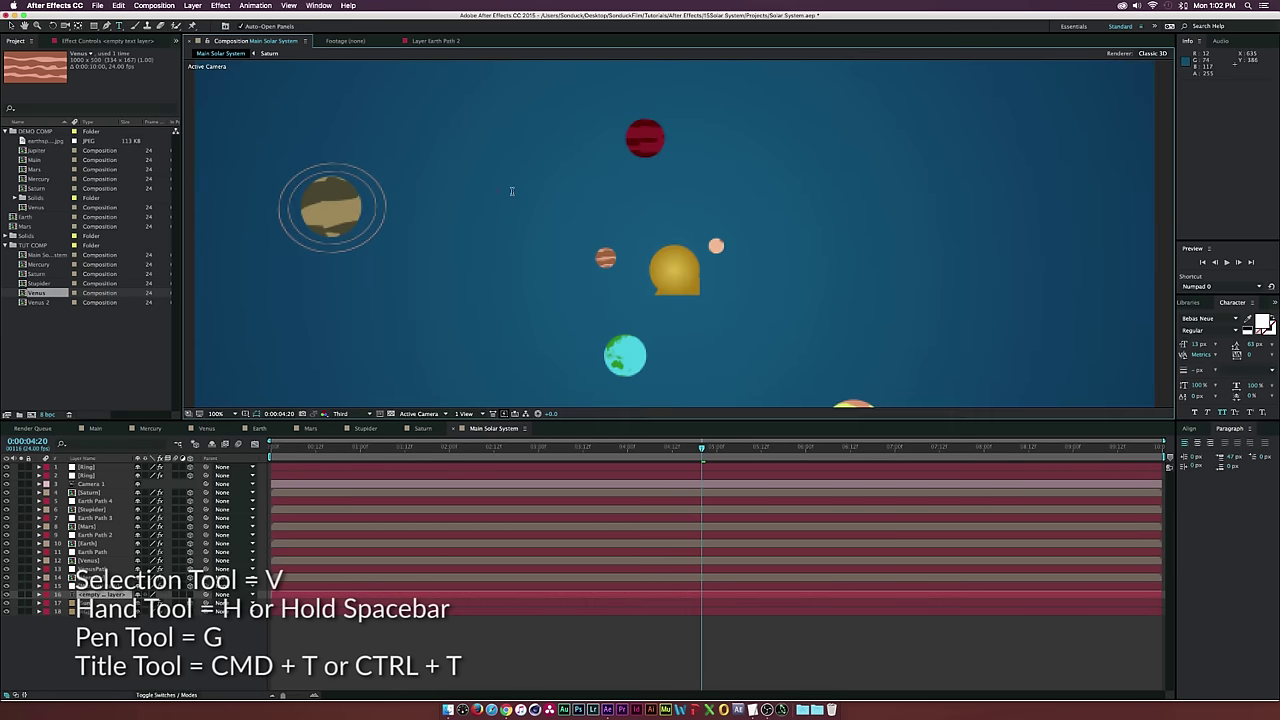
{"action": "type", "text": "FEDR"}
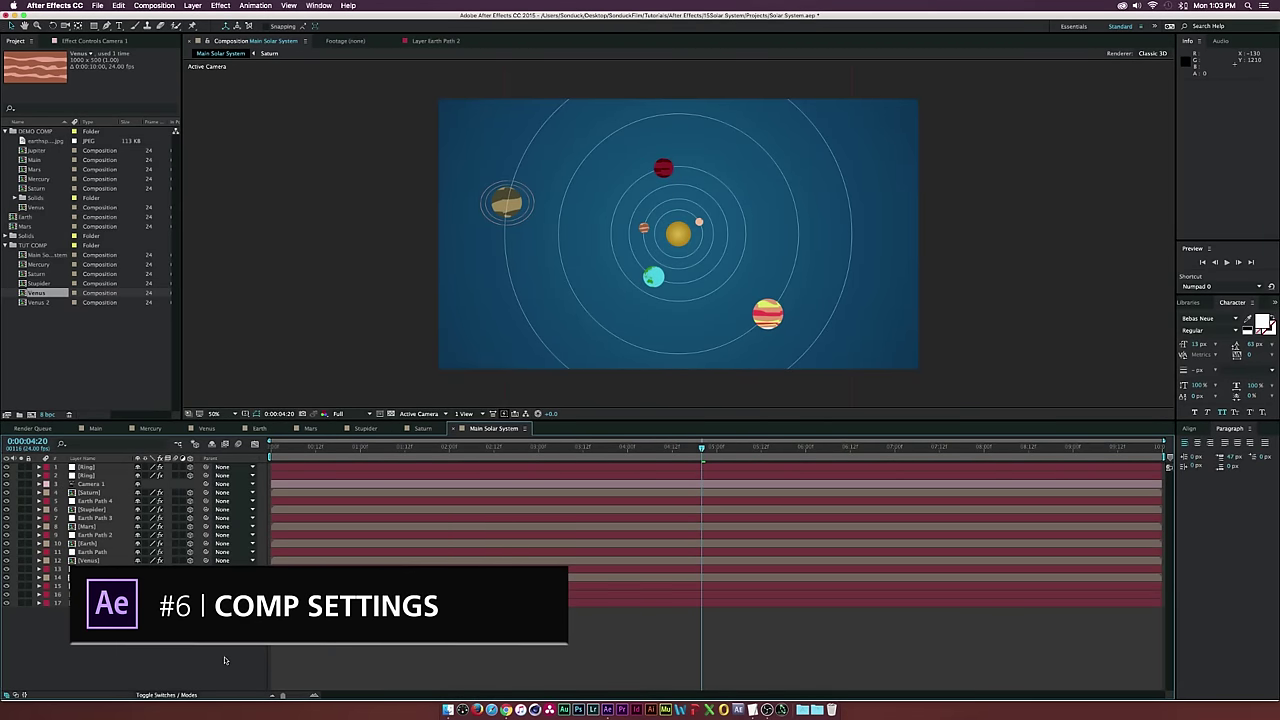
Raise the composition's width to 2021 px in Composition Settings, giving 2021 × 1137
{"action": "key", "text": "super+k"}
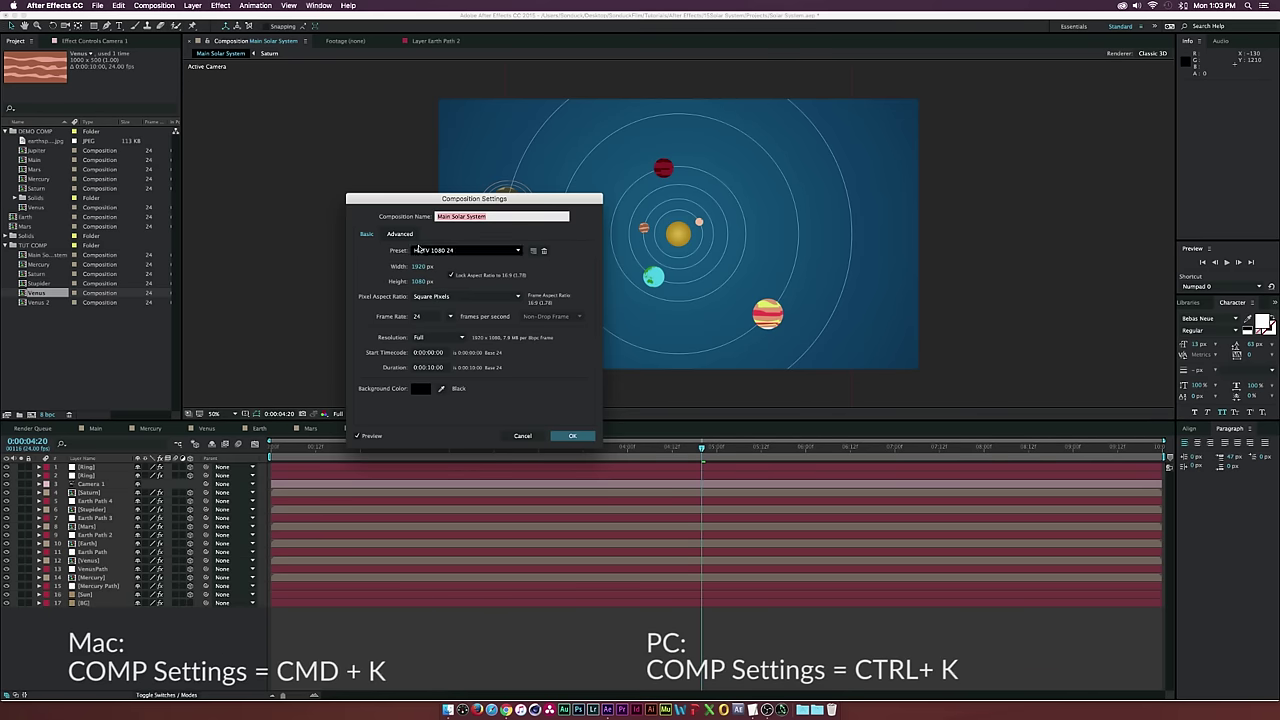
{"action": "left_click_drag", "start_coordinate": [418, 266], "coordinate": [466, 265]}
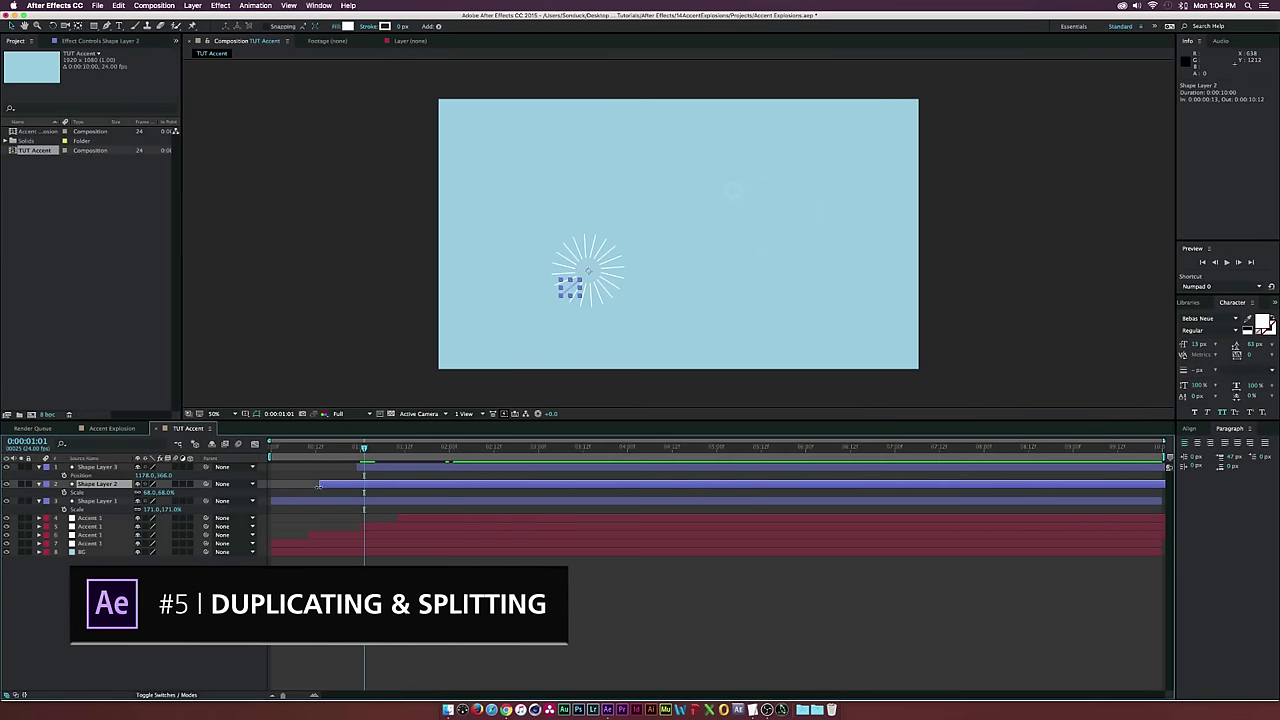
Duplicate Shape Layer 2, move the copy vertically, and delete the extra Shape Layer 4
{"action": "key", "text": "super+d"}
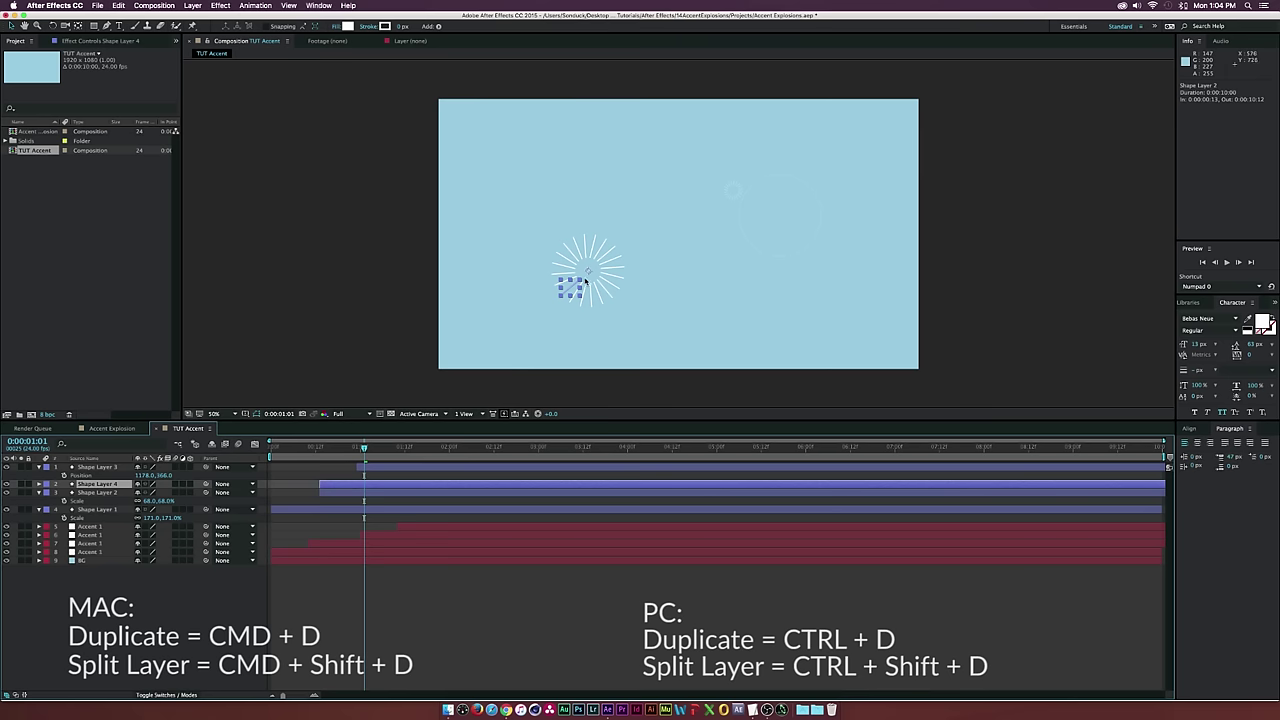
{"action": "key", "text": "p"}
{"action": "left_click_drag", "start_coordinate": [160, 492], "coordinate": [56, 470]}
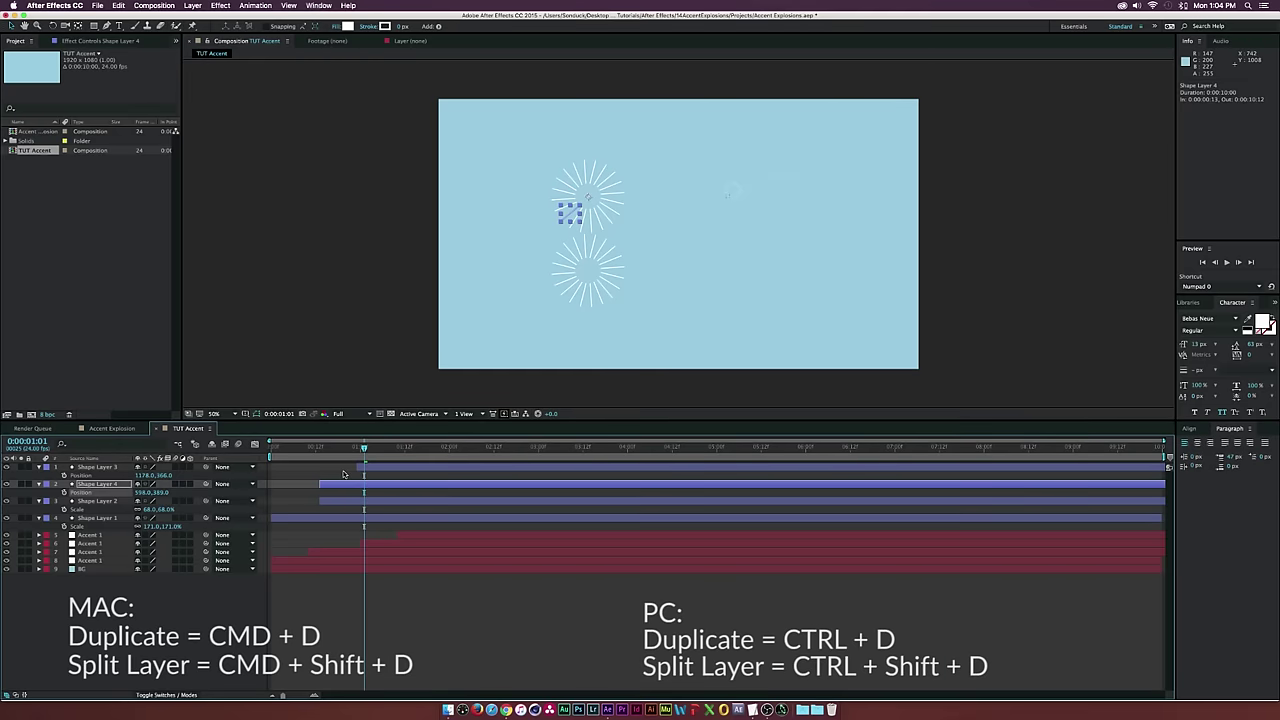
{"action": "key", "text": "super+d"}
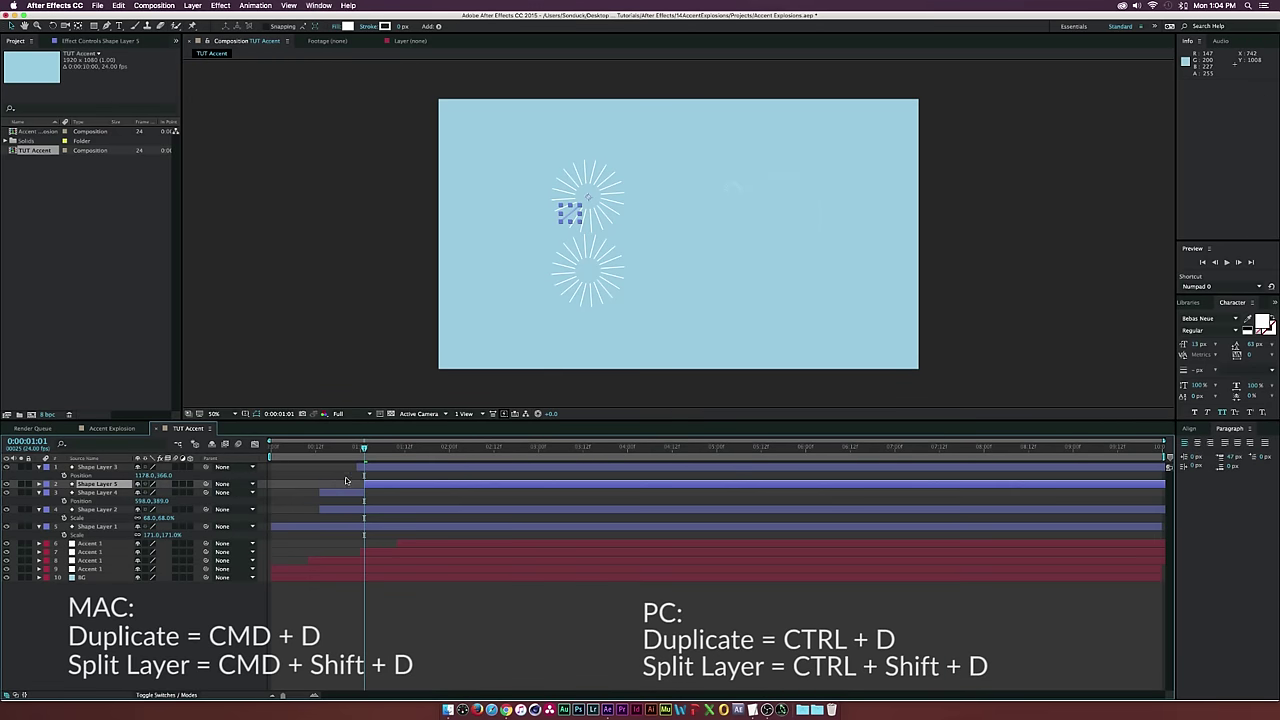
{"action": "left_click", "coordinate": [337, 493]}
{"action": "key", "text": "Delete"}
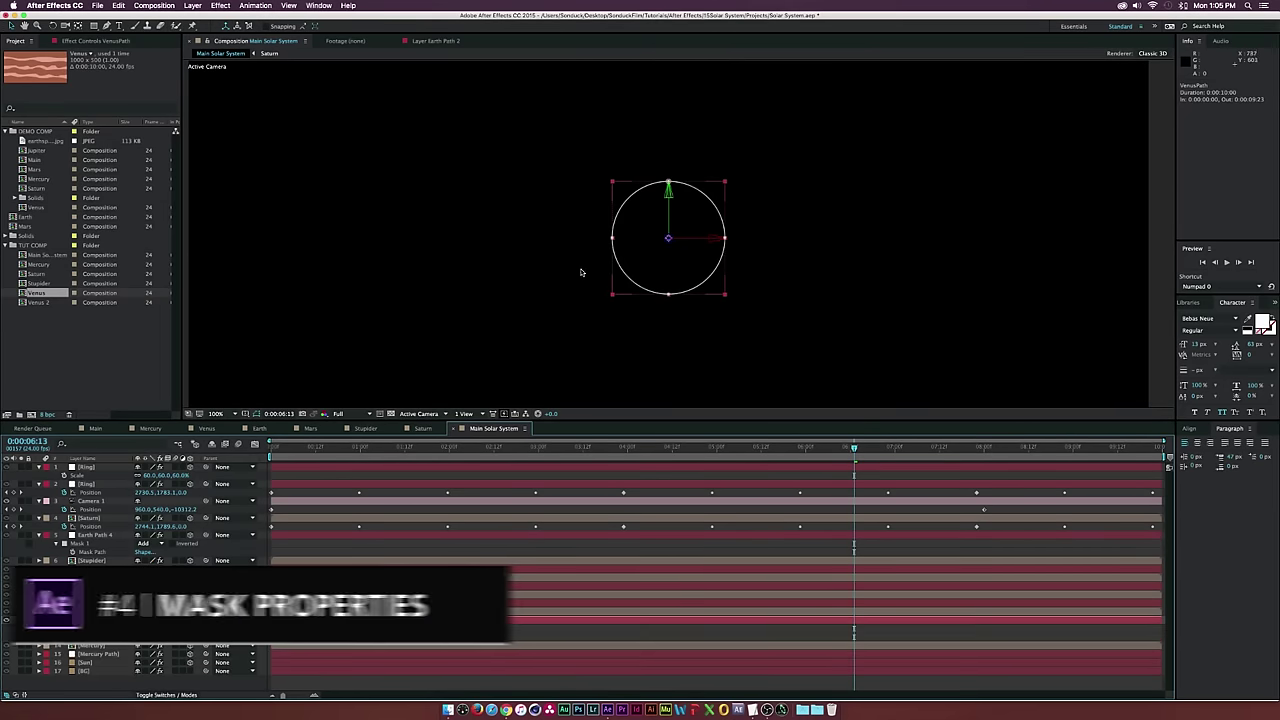
Reveal VenusPath's mask properties and set Mask Feather to 99.0, 99.0 pixels
{"action": "key", "text": "m"}
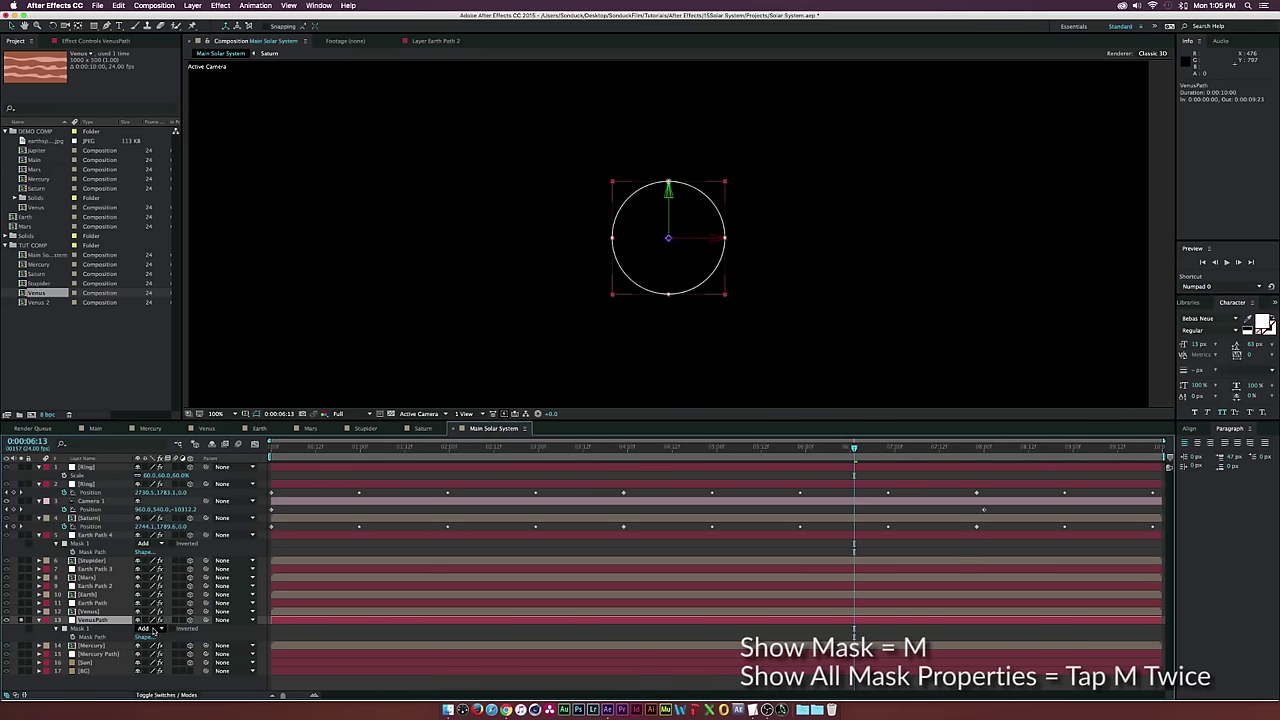
{"action": "key", "text": "m"}
{"action": "key", "text": "m"}
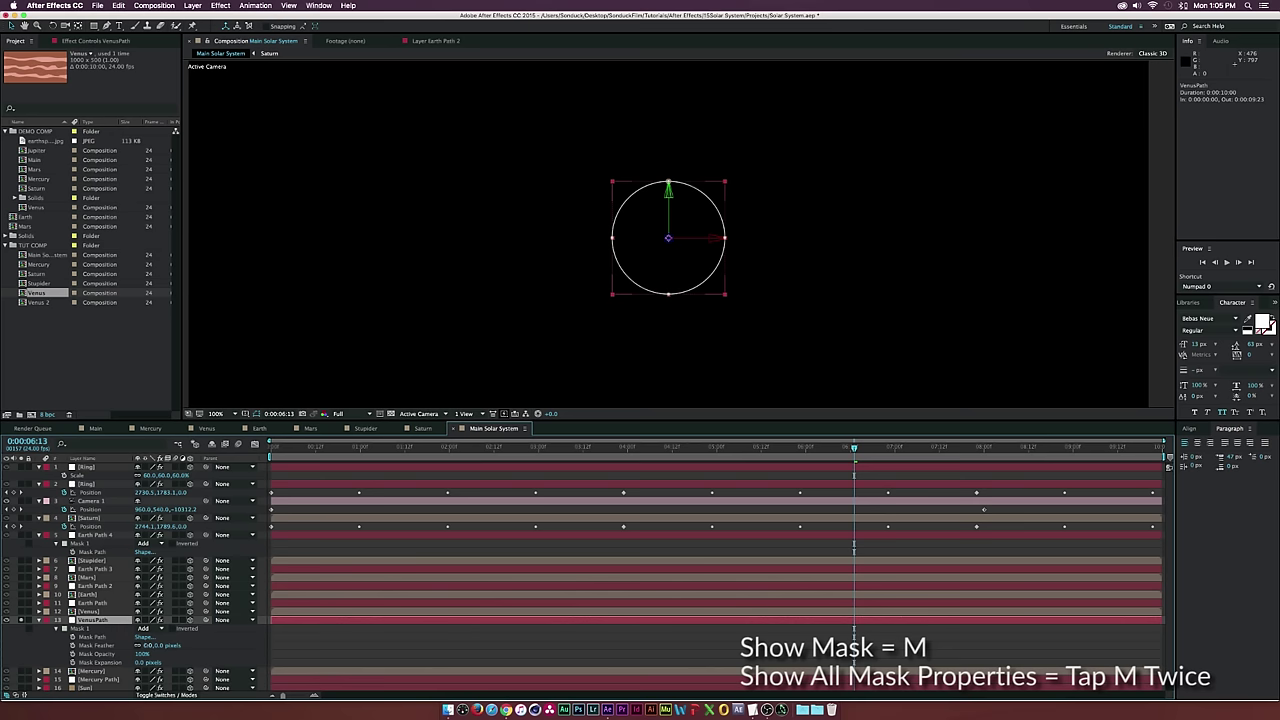
{"action": "left_click_drag", "start_coordinate": [150, 645], "coordinate": [196, 650]}
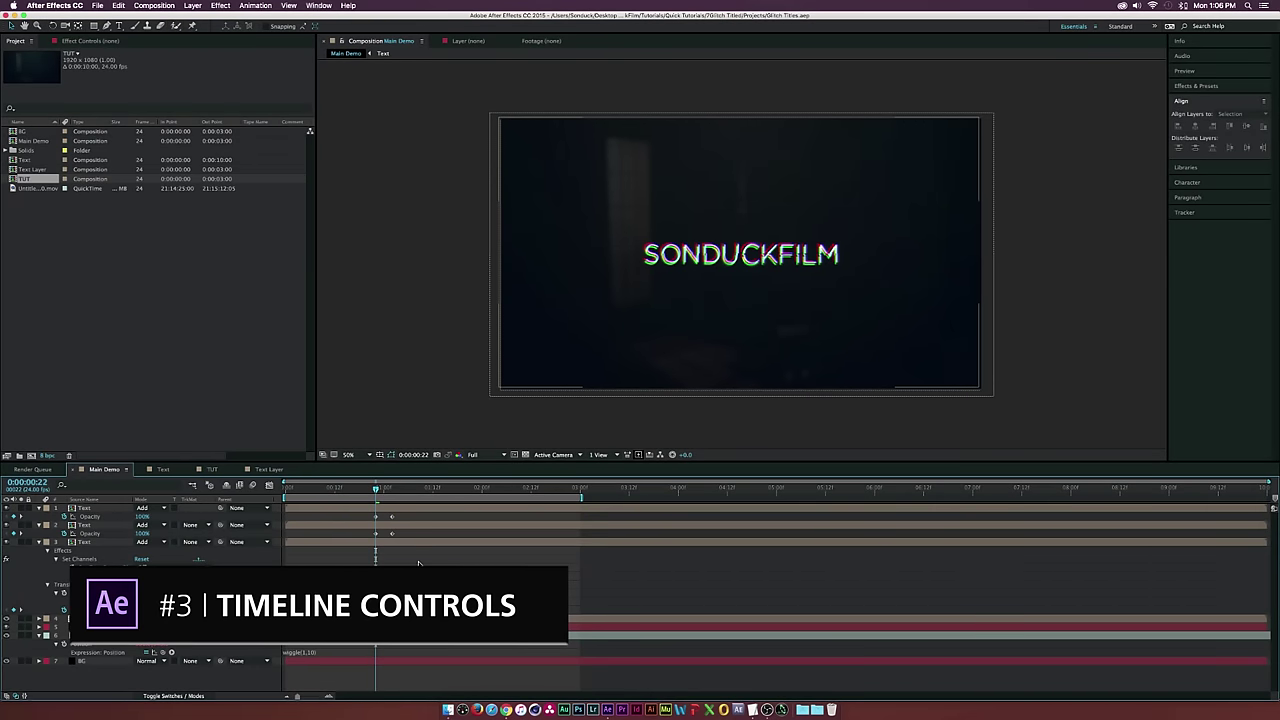
Mark the work area start at frame 0:00:00:22 and its end at 0:00:02:00
{"action": "key", "text": "equal"}
{"action": "key", "text": "equal"}
{"action": "key", "text": "equal"}
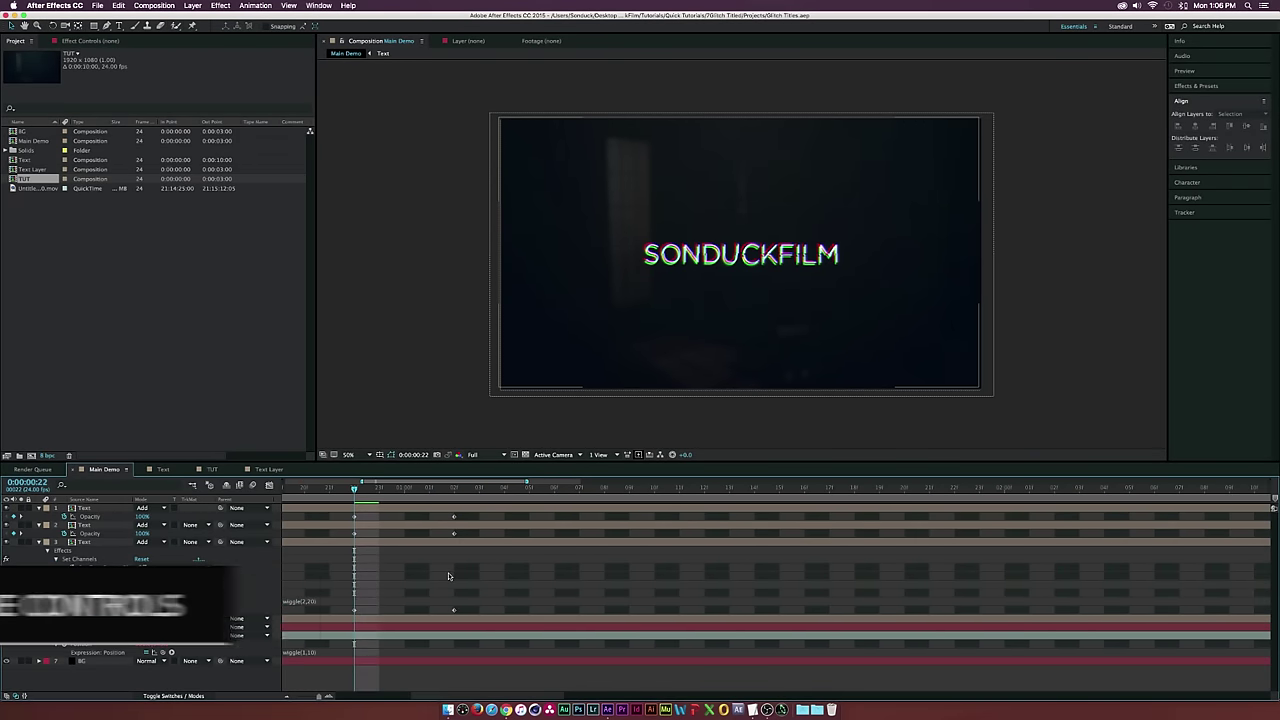
{"action": "key", "text": "minus"}
{"action": "key", "text": "minus"}
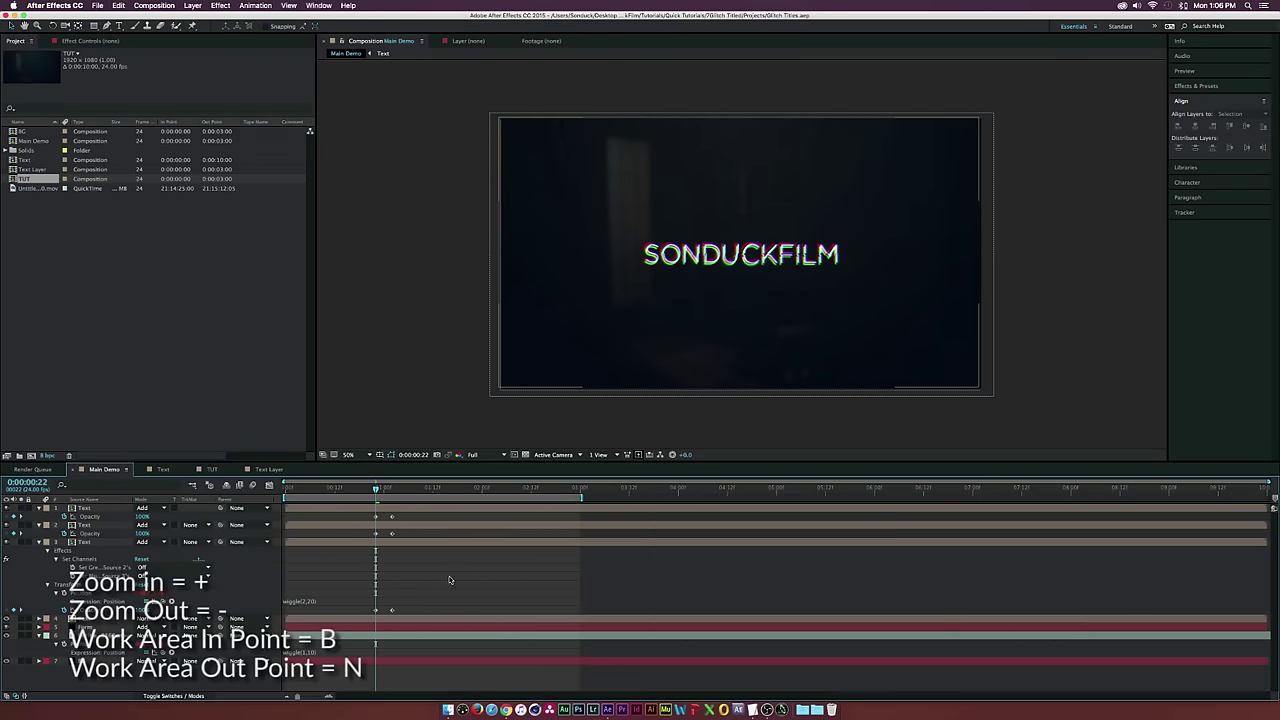
{"action": "key", "text": "equal"}
{"action": "key", "text": "equal"}
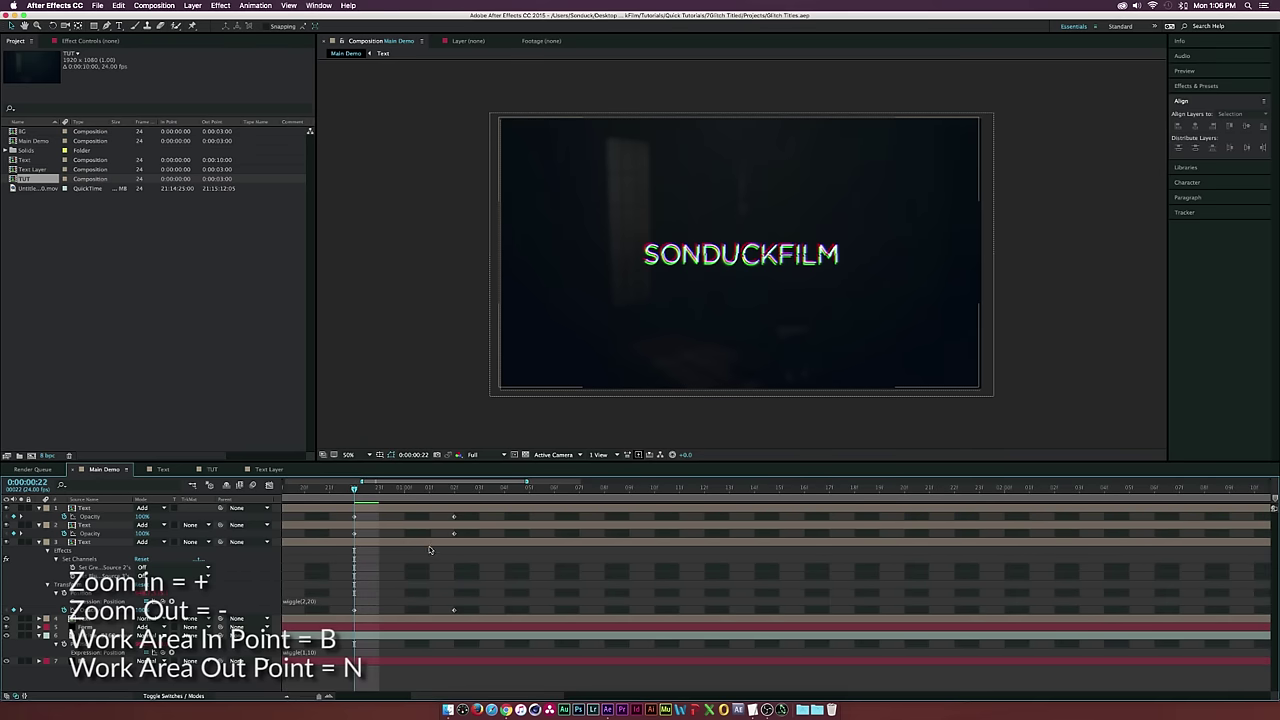
{"action": "key", "text": "minus"}
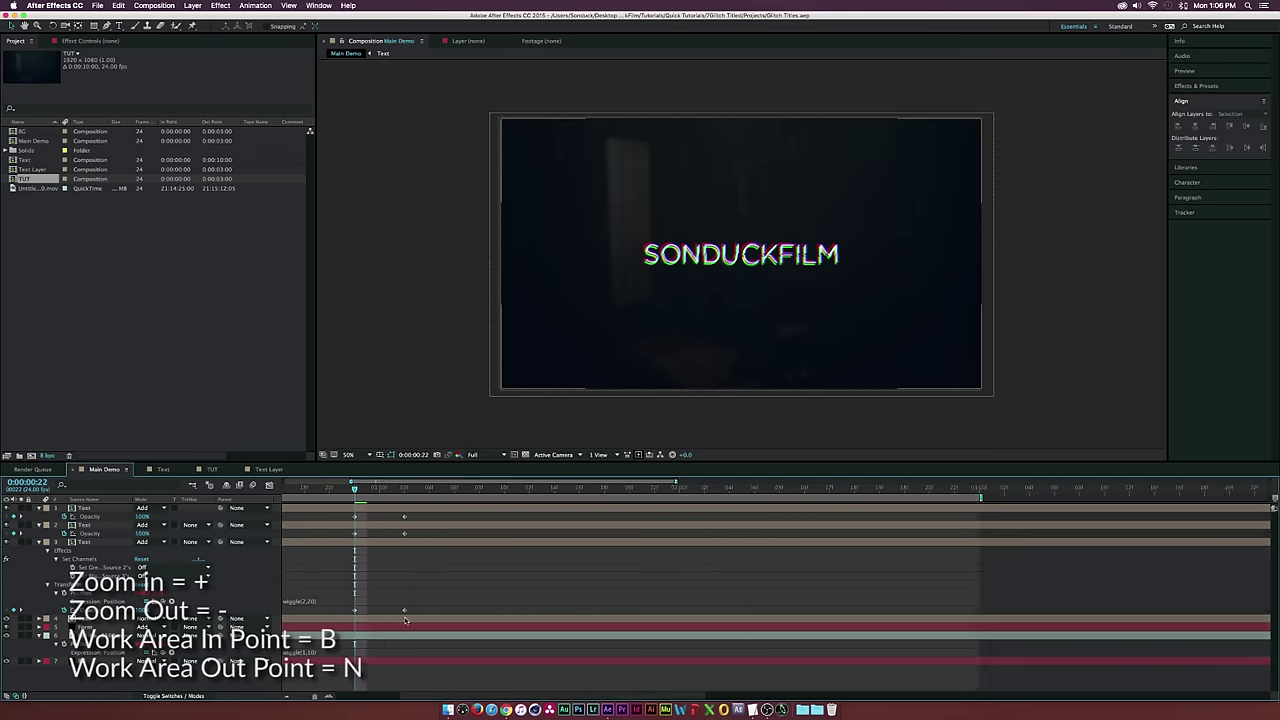
{"action": "key", "text": "minus"}
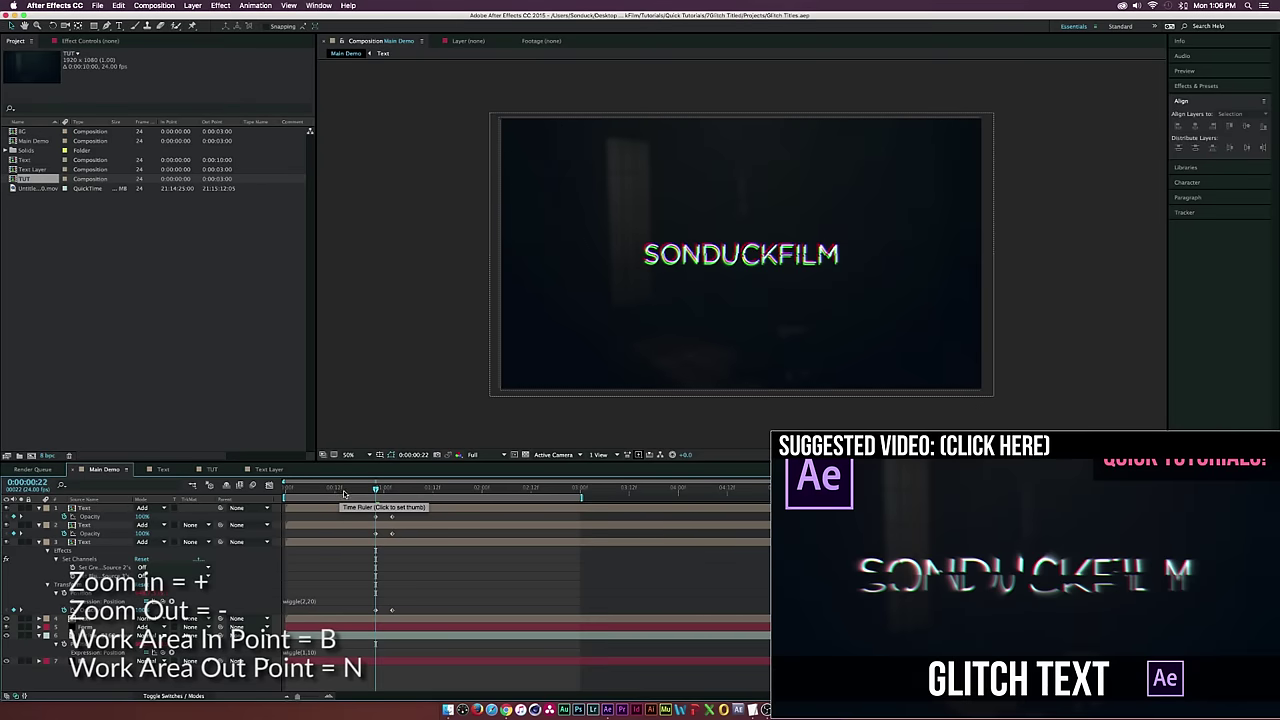
{"action": "key", "text": "b"}
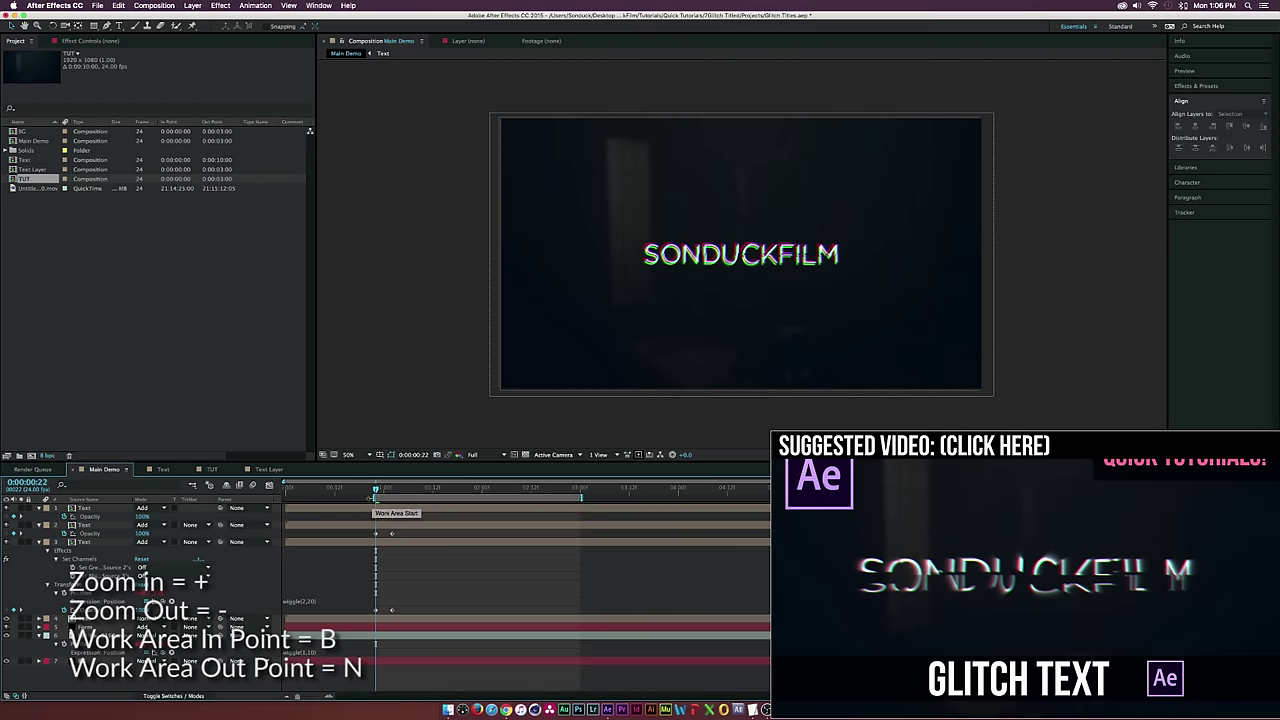
{"action": "left_click", "coordinate": [480, 490]}
{"action": "key", "text": "n"}
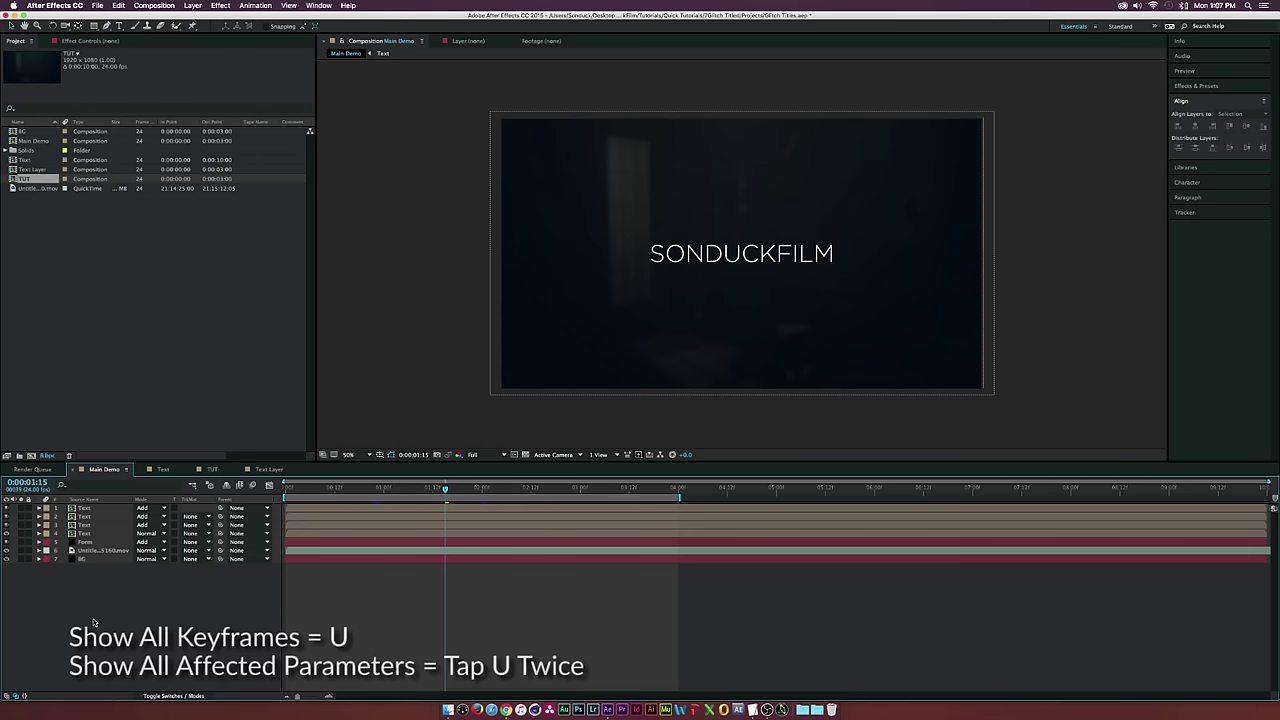
{"action": "key", "text": "u"}
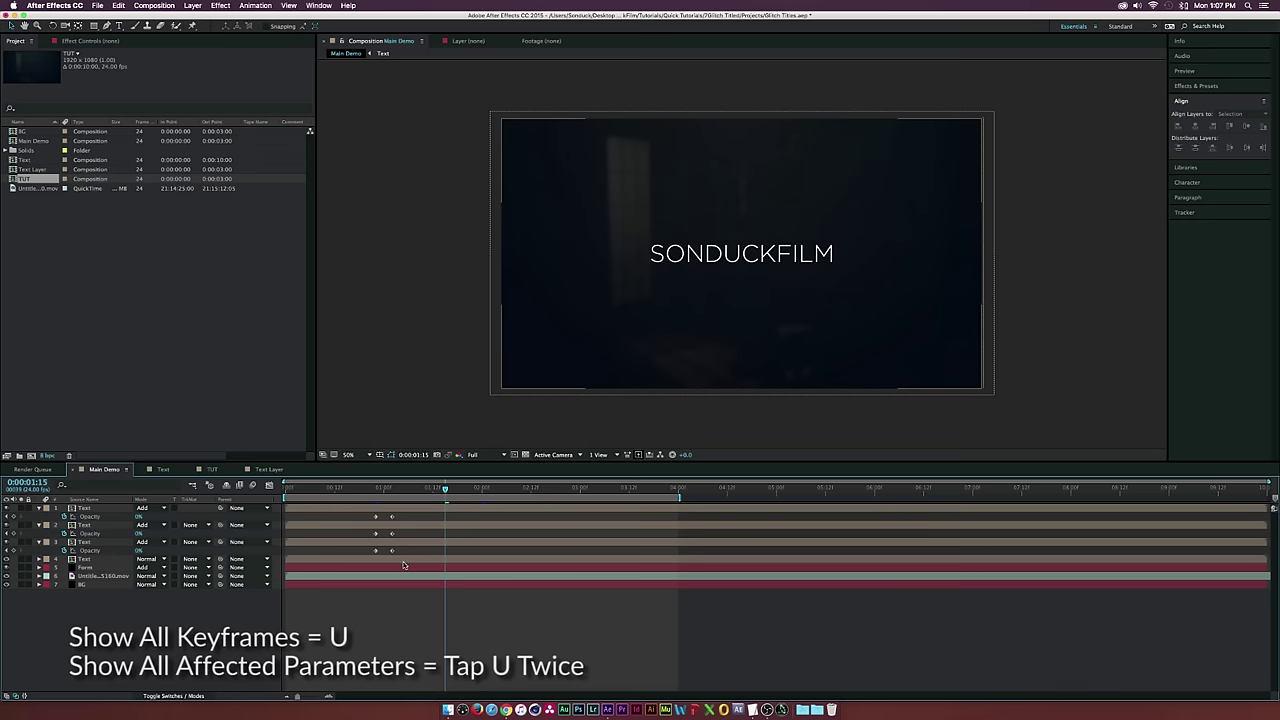
{"action": "key", "text": "u"}
{"action": "key", "text": "u"}
{"action": "key", "text": "u"}
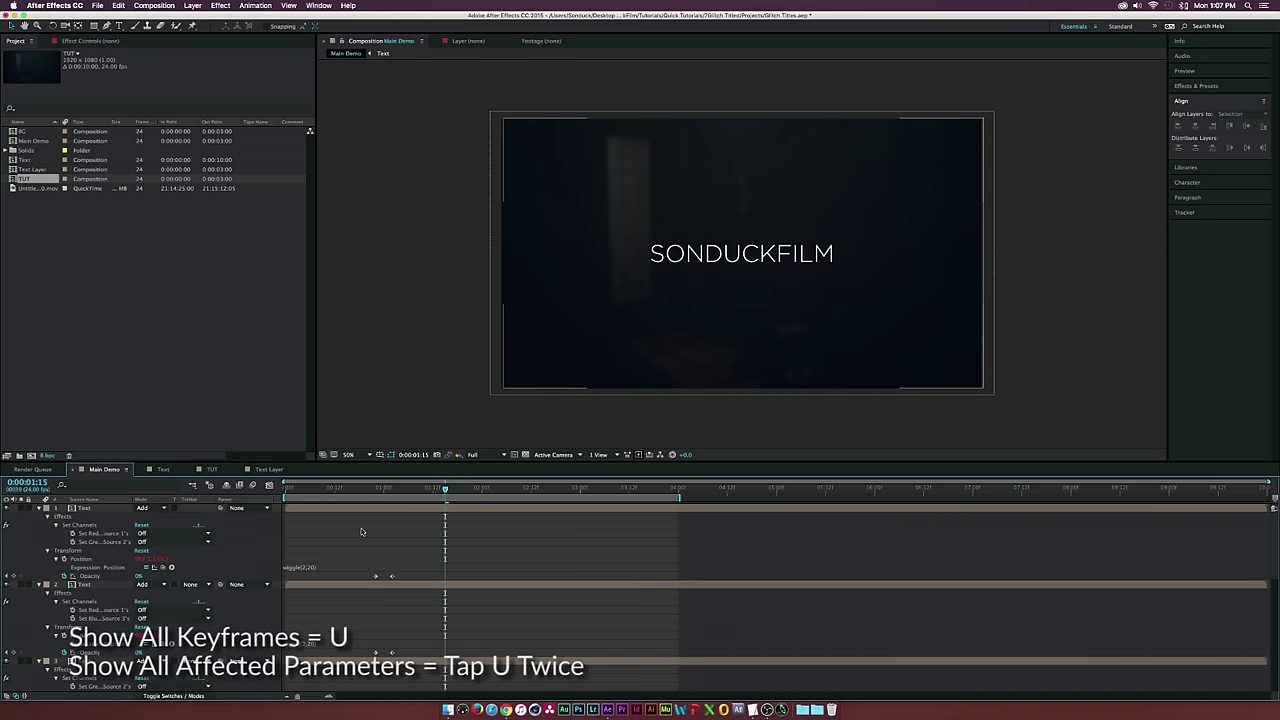
{"action": "scroll", "coordinate": [357, 579], "scroll_direction": "down", "scroll_amount": 1}
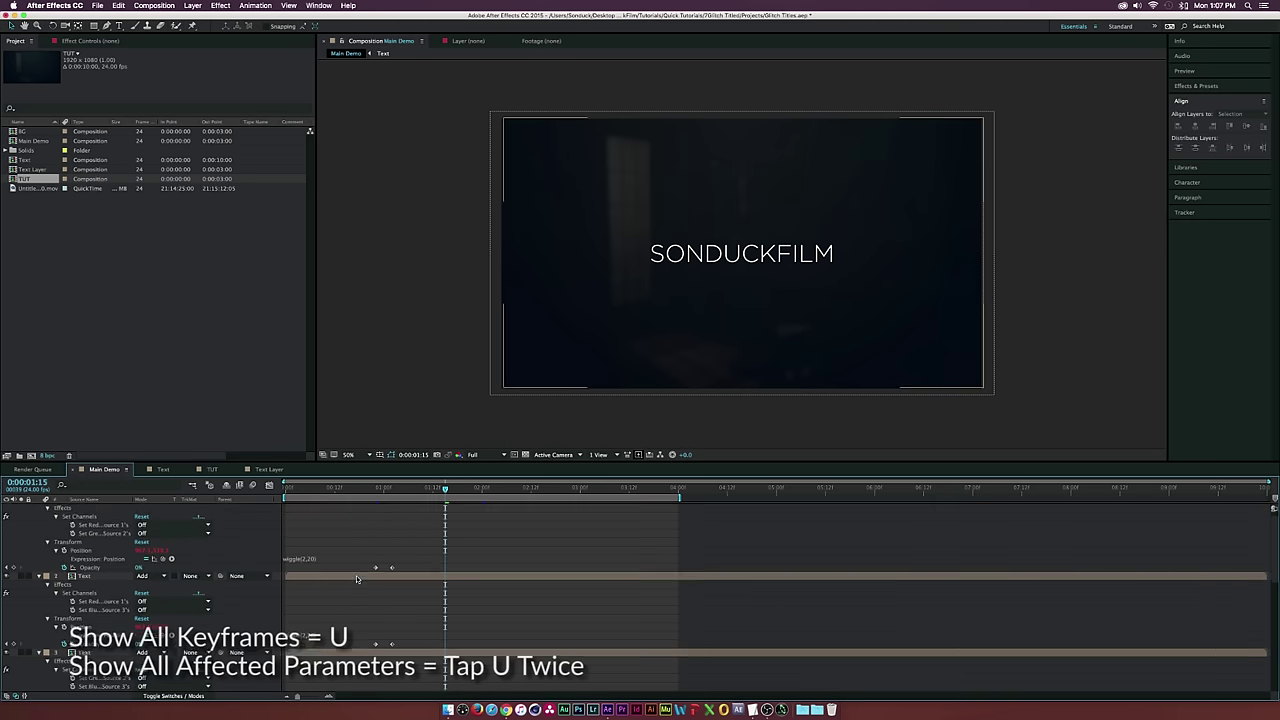
{"action": "scroll", "coordinate": [357, 579], "scroll_direction": "down", "scroll_amount": 6}
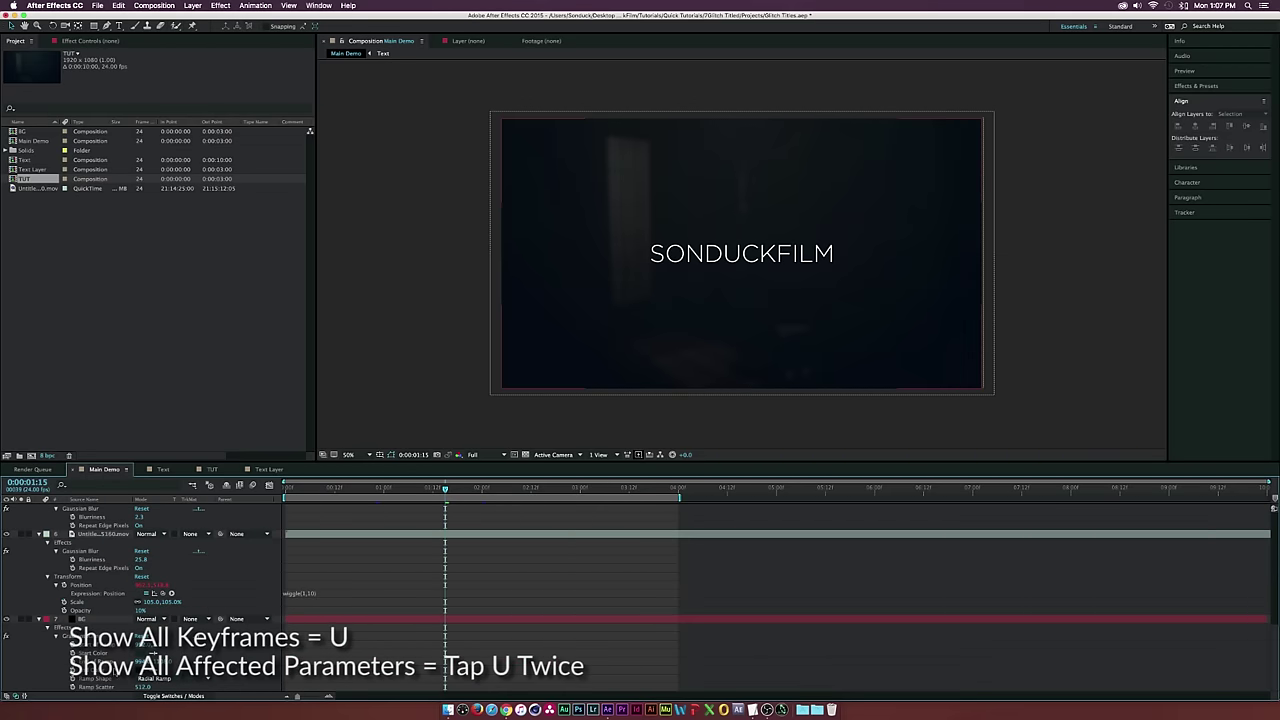
{"action": "scroll", "coordinate": [229, 625], "scroll_direction": "up", "scroll_amount": 8}
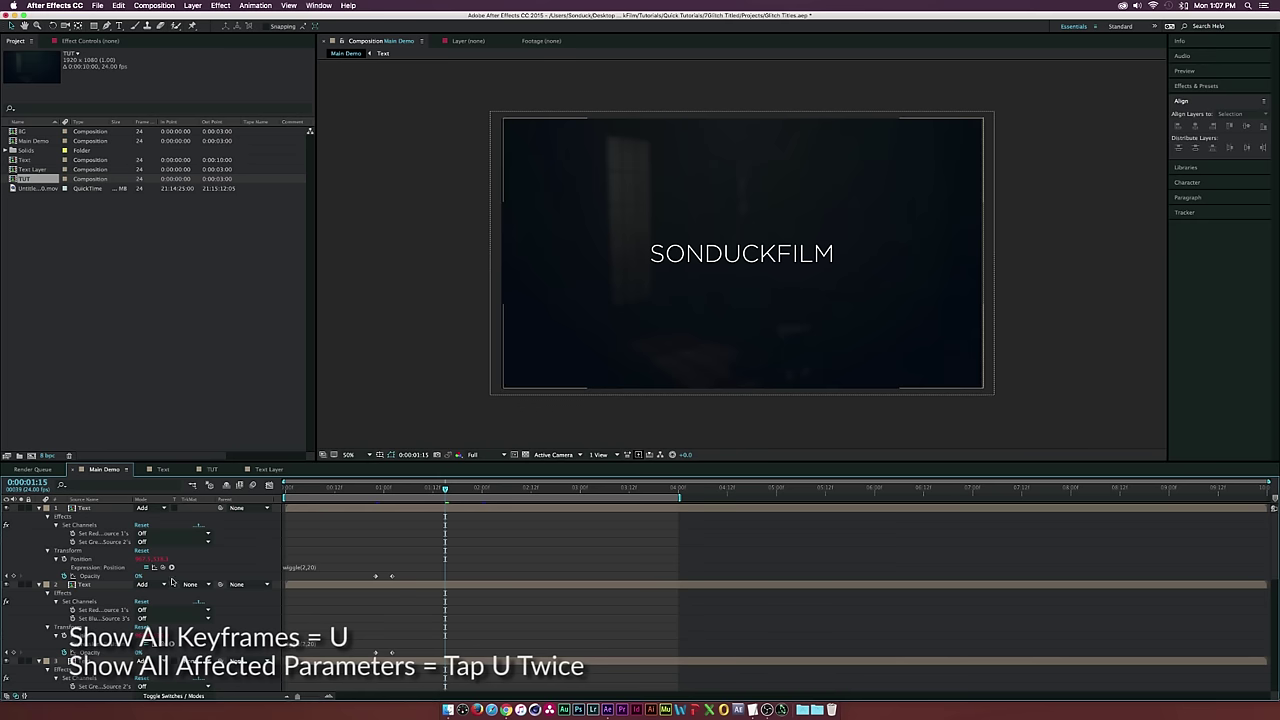
{"action": "scroll", "coordinate": [230, 600], "scroll_direction": "down", "scroll_amount": 3}
{"action": "scroll", "coordinate": [249, 617], "scroll_direction": "down", "scroll_amount": 2}
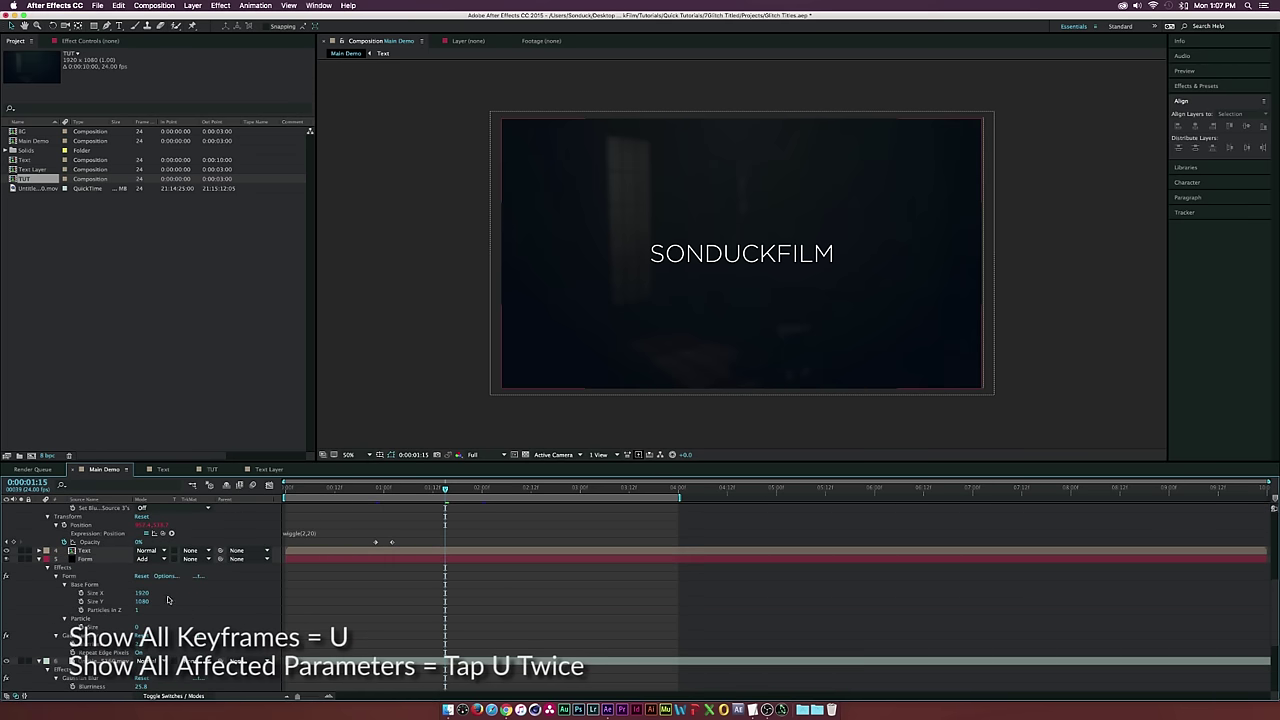
{"action": "key", "text": "u"}
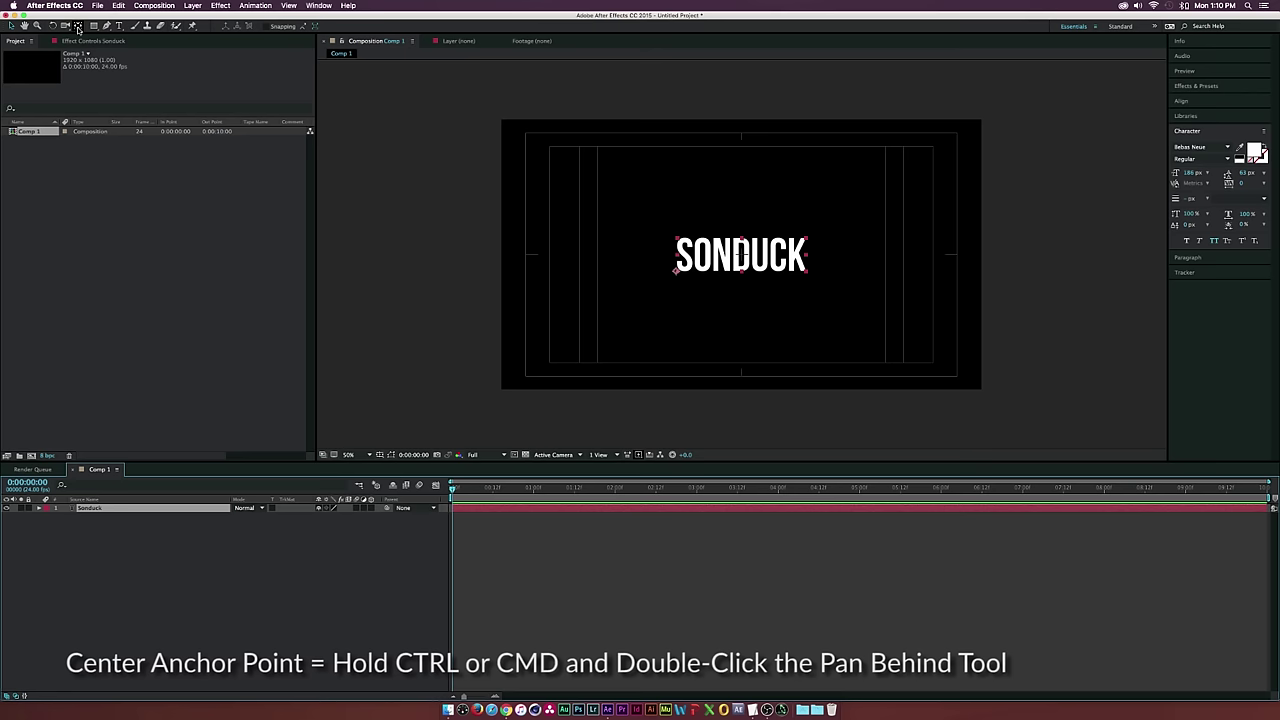
Center the Sonduck layer's anchor point, scale SONDUCK to 163%, then deselect the layer
{"action": "double_click", "coordinate": [78, 26], "text": "ctrl"}
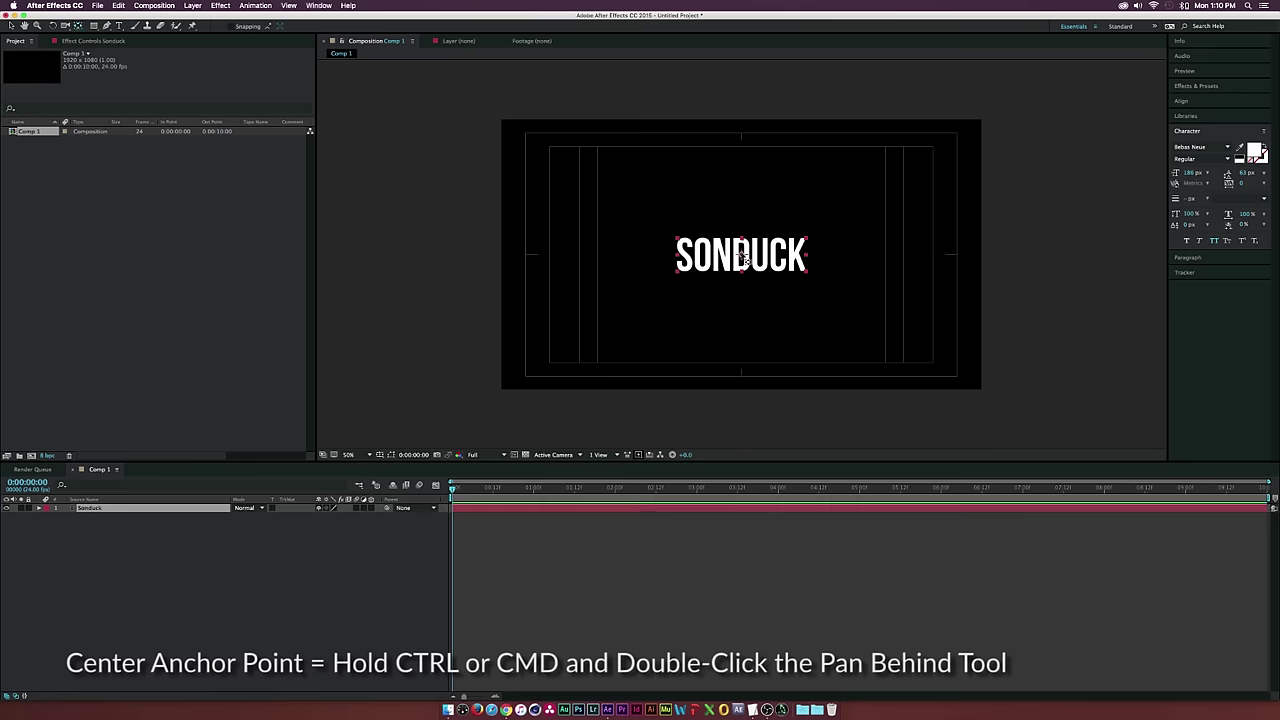
{"action": "key", "text": "s"}
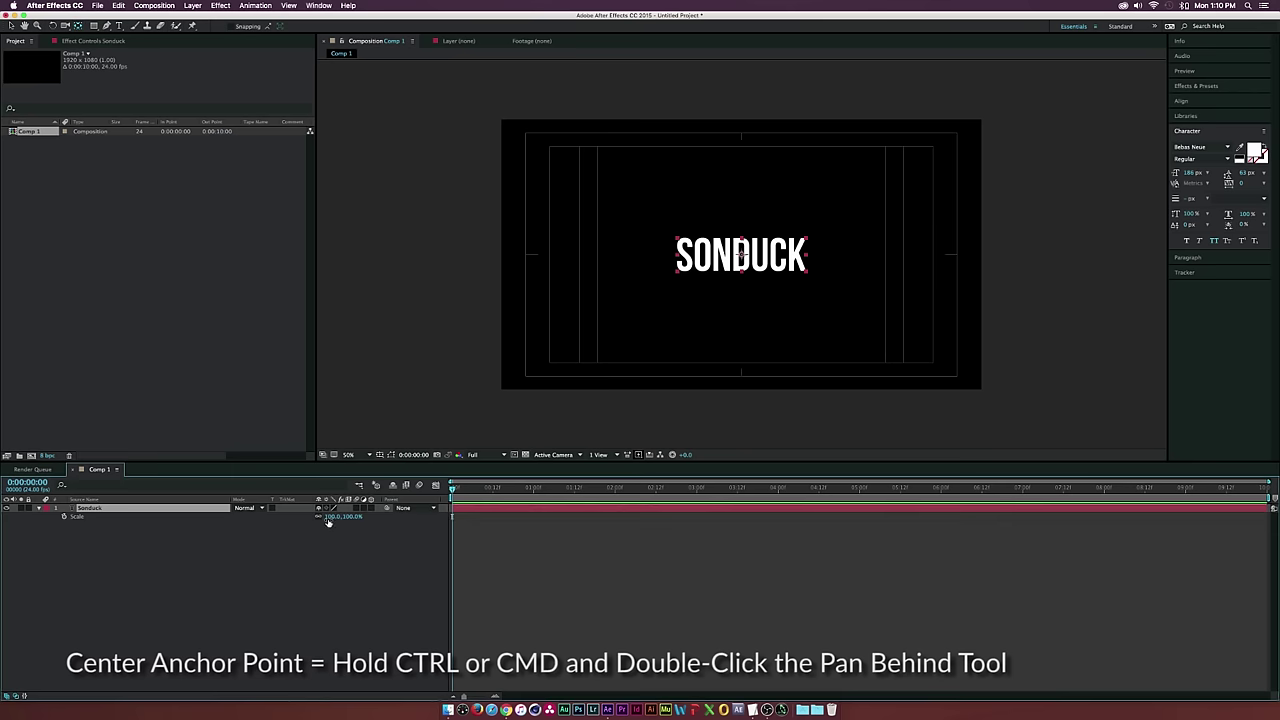
{"action": "left_click_drag", "start_coordinate": [330, 521], "coordinate": [369, 521]}
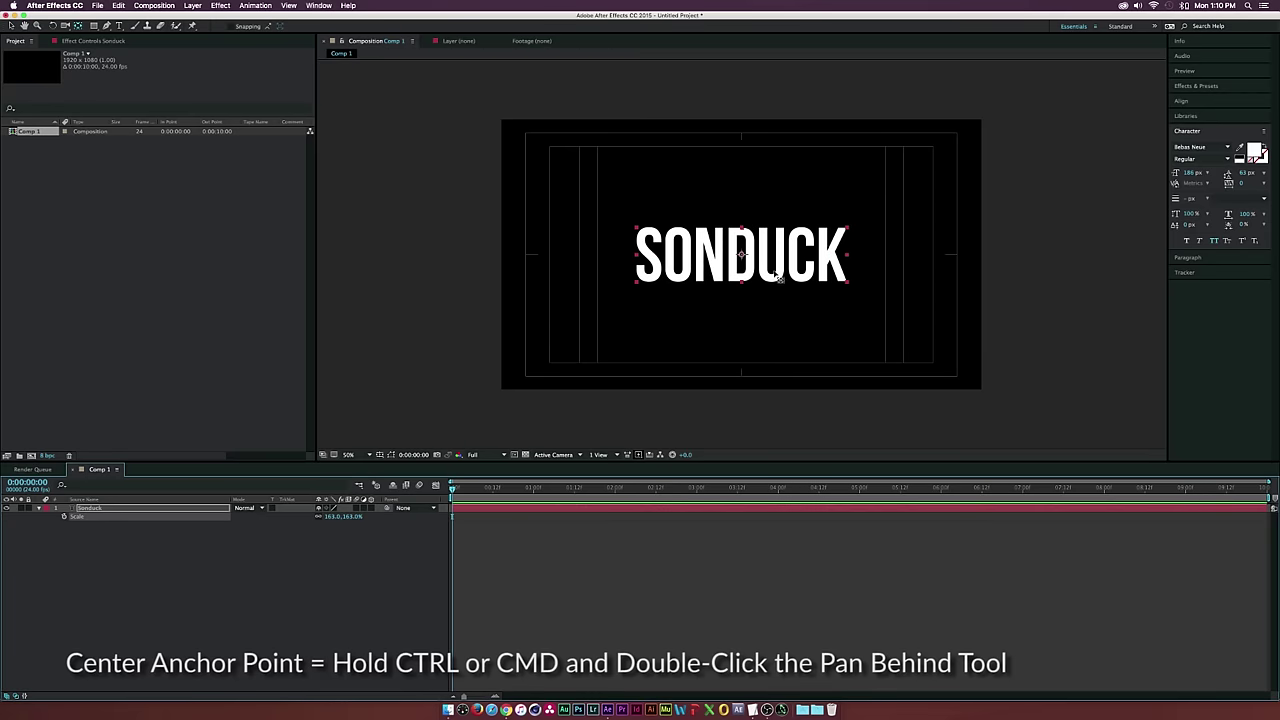
{"action": "left_click", "coordinate": [324, 623]}
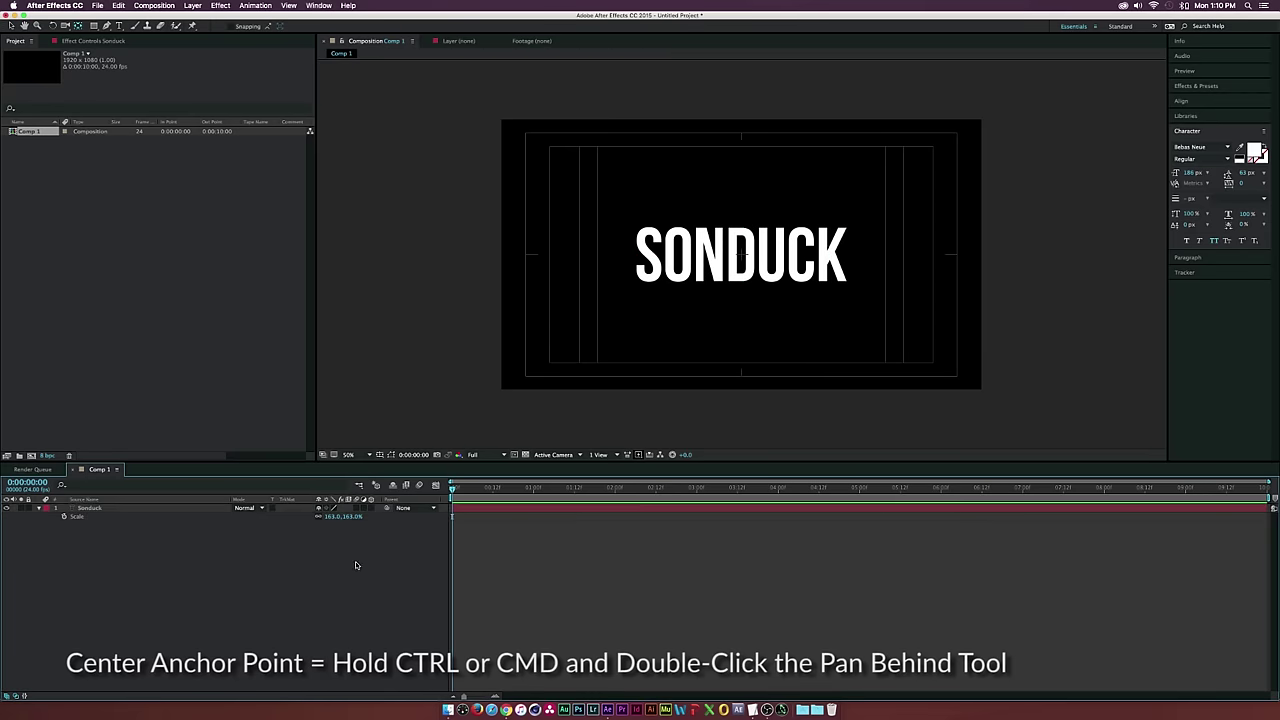